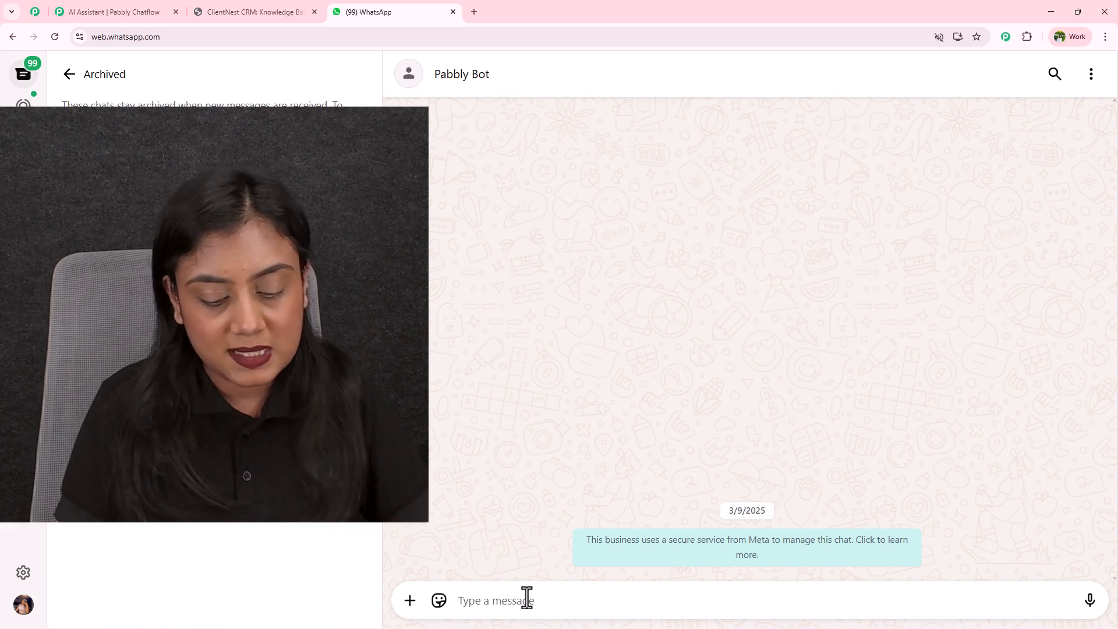
Step: Send Pabbly Bot the messages "I need help" and "Does ClientNest CRM offer a free trial?"
{"action": "type", "text": "I need help"}
{"action": "key", "text": "Return"}
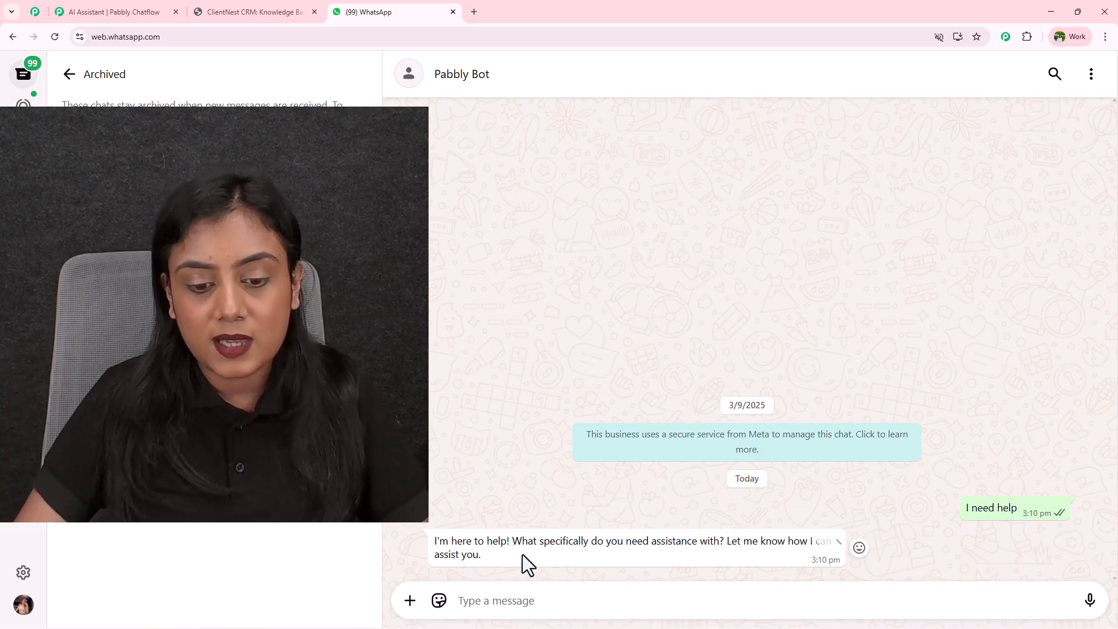
{"action": "left_click_drag", "start_coordinate": [513, 542], "coordinate": [712, 548]}
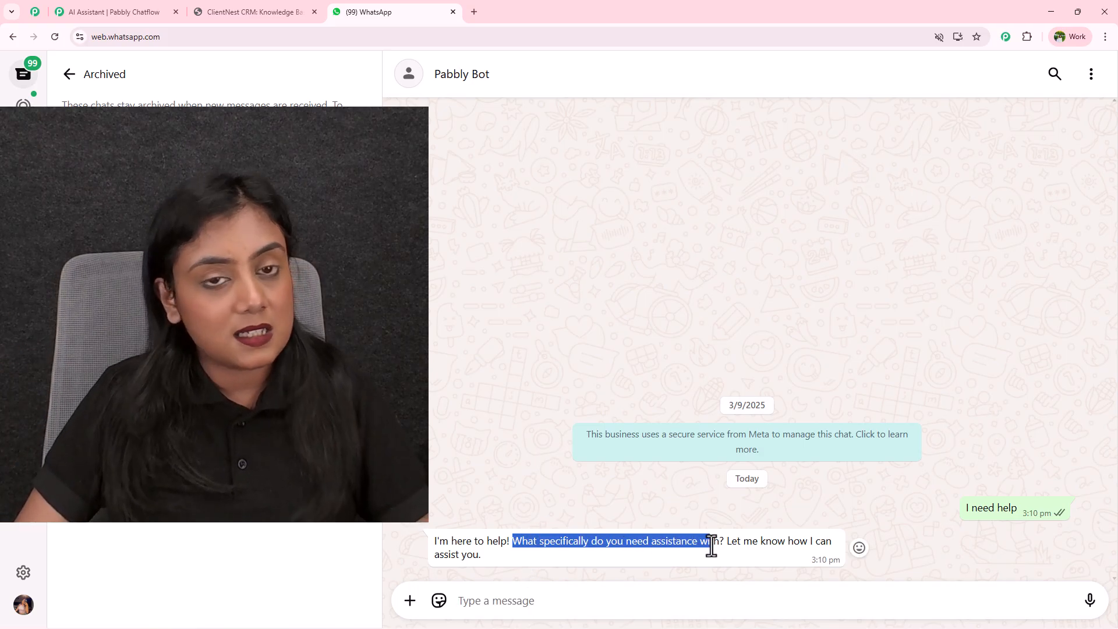
{"action": "left_click", "coordinate": [551, 591]}
{"action": "type", "text": "Does ClientNest CRM offer a free trial?"}
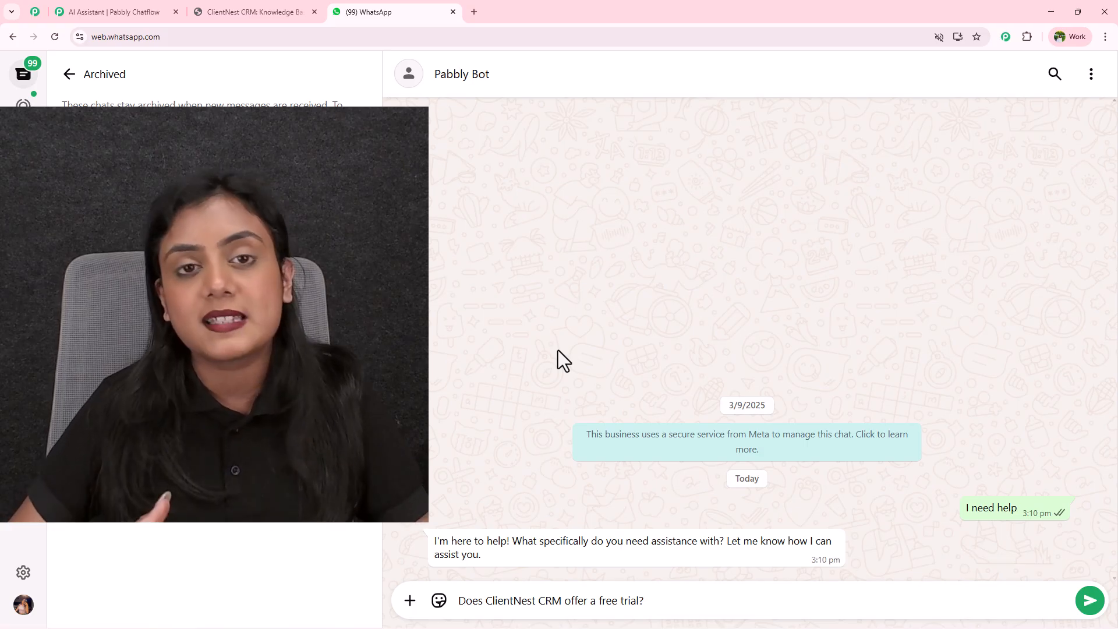
{"action": "key", "text": "Return"}
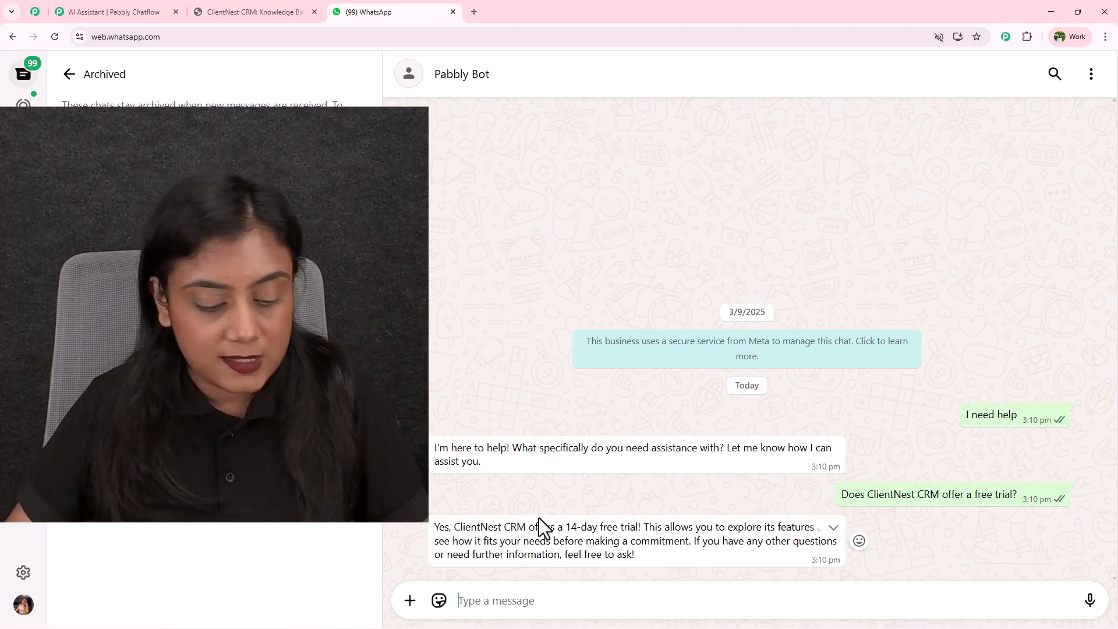
Step: Ask the bot "Can I white-label ClientNest CRM for my own brand?" and "Does ClientNest CRM offer a mobile app? What features are available there?"
{"action": "type", "text": "Can I white-label ClientNest CRM for my own brand?"}
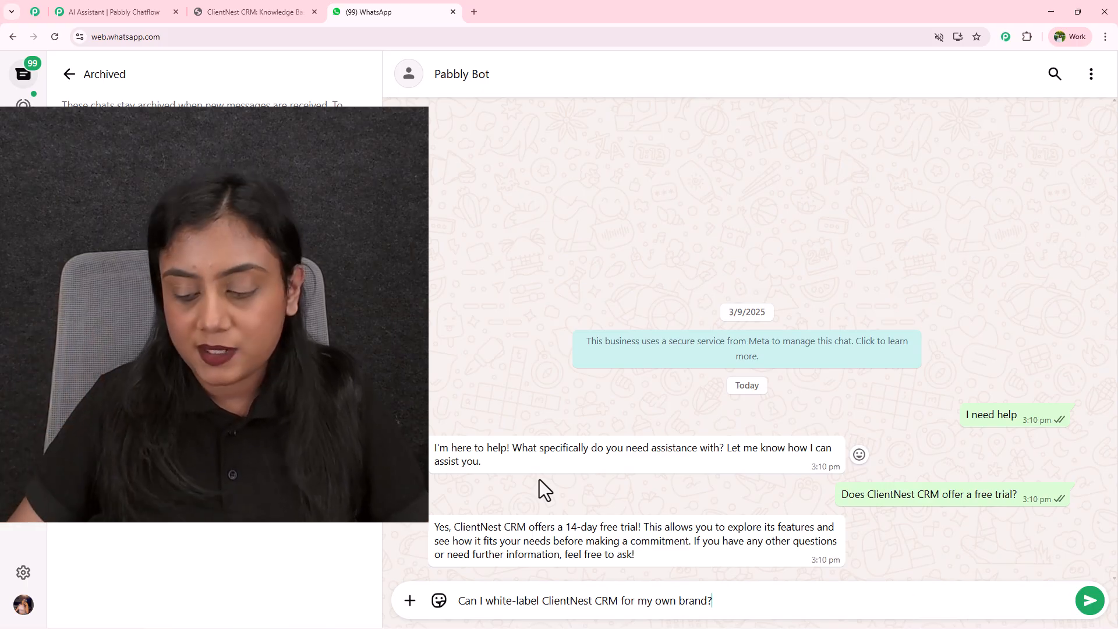
{"action": "key", "text": "Return"}
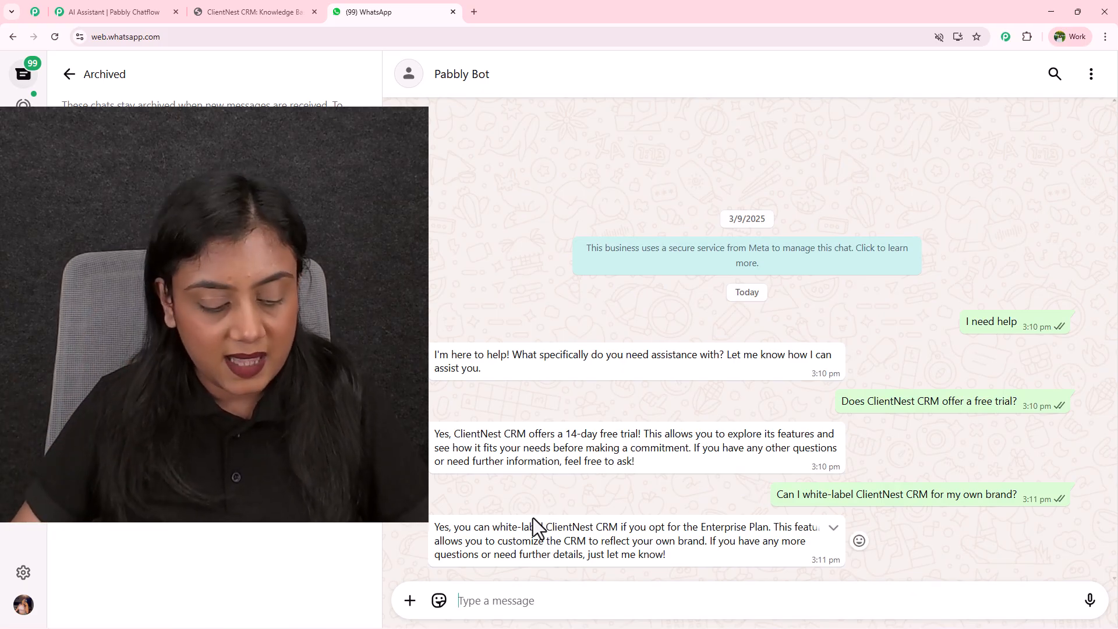
{"action": "type", "text": "Does ClientNest CRM offer a mobile app? What features are available there?"}
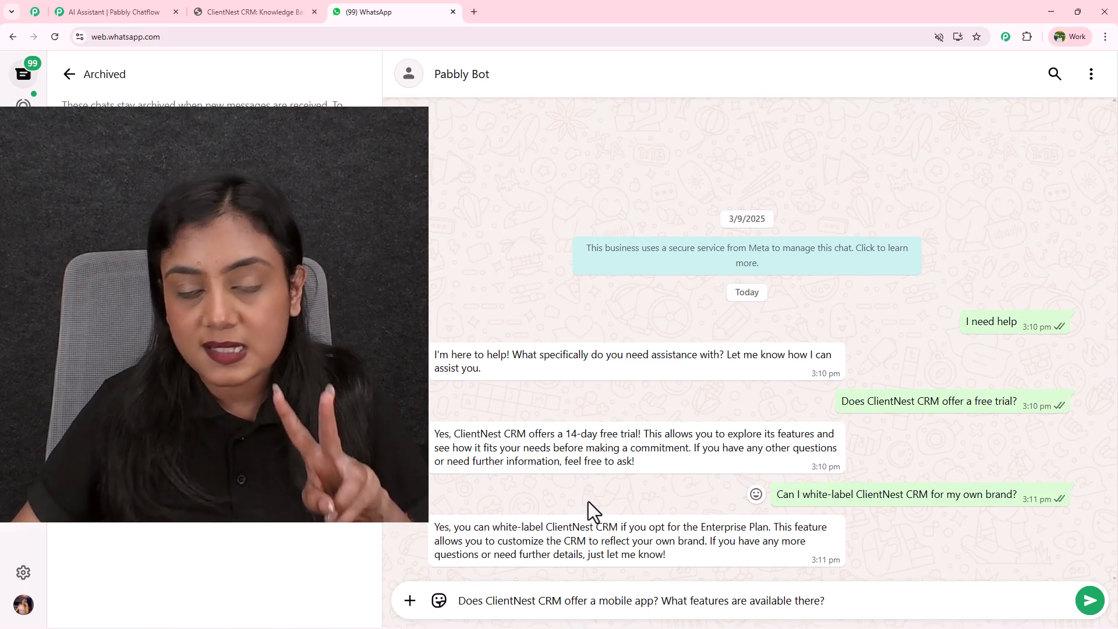
{"action": "key", "text": "Return"}
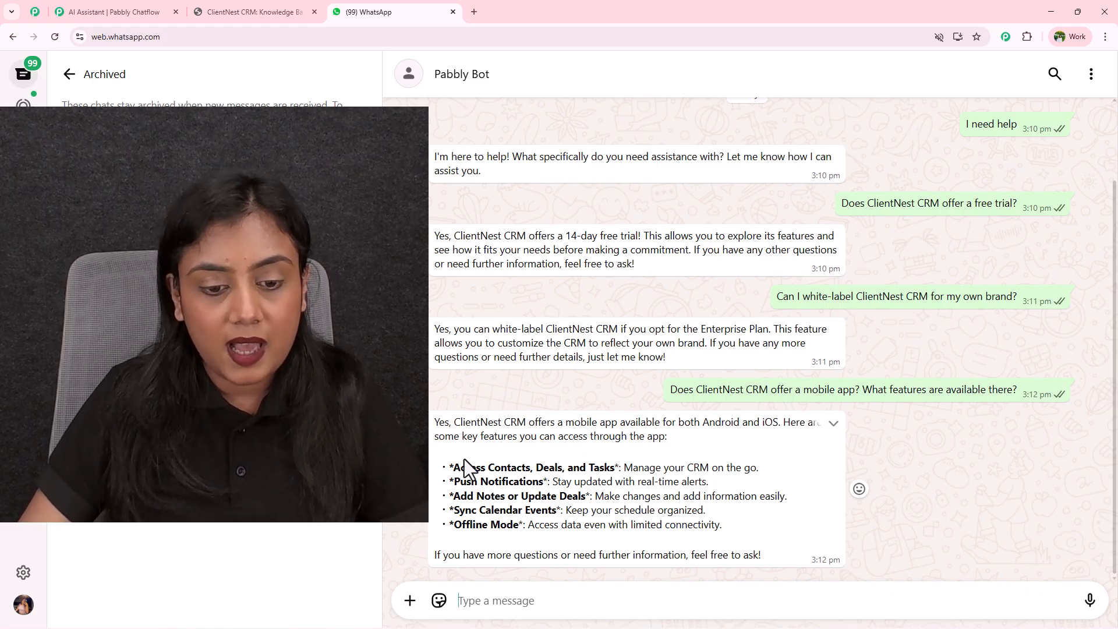
{"action": "left_click_drag", "start_coordinate": [465, 466], "coordinate": [526, 523]}
{"action": "left_click", "coordinate": [529, 520]}
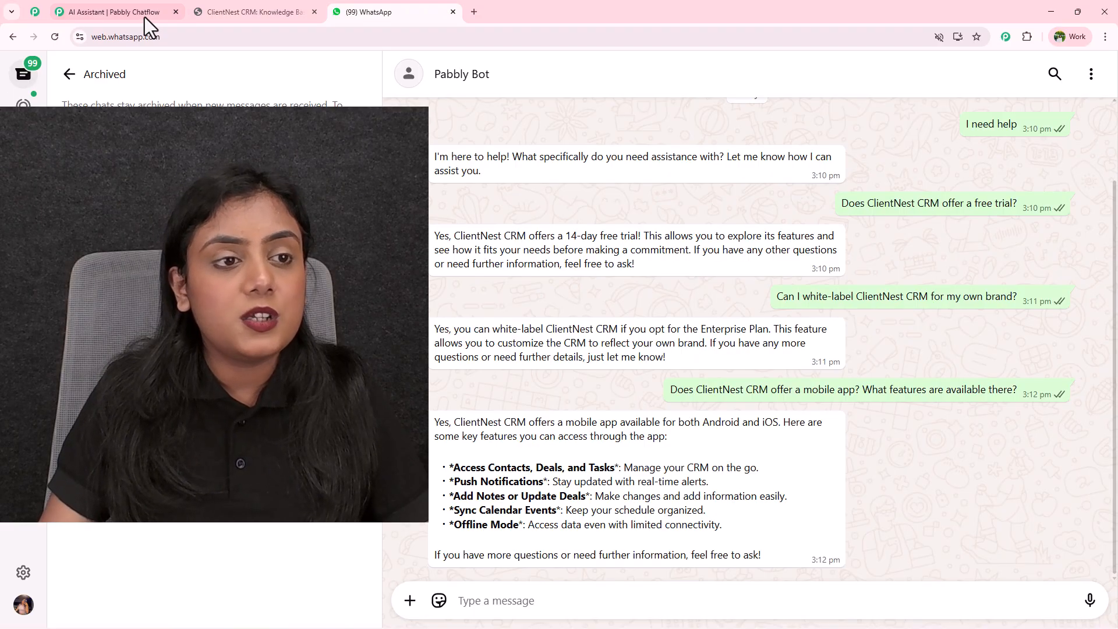
{"action": "left_click", "coordinate": [176, 11]}
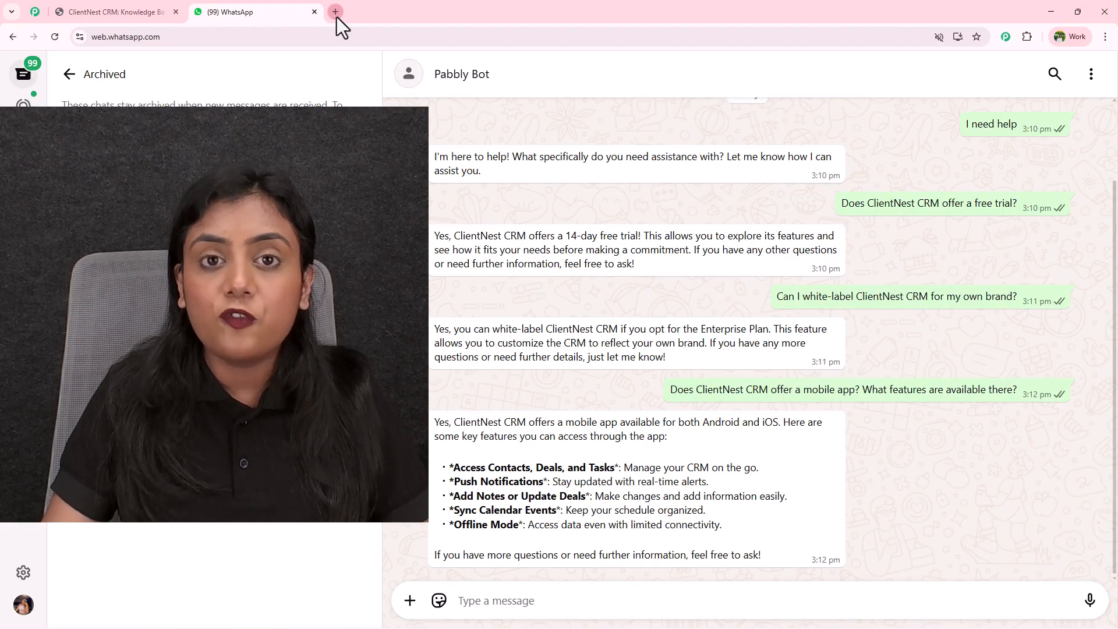
{"action": "left_click", "coordinate": [335, 13]}
{"action": "type", "text": "www.pa"}
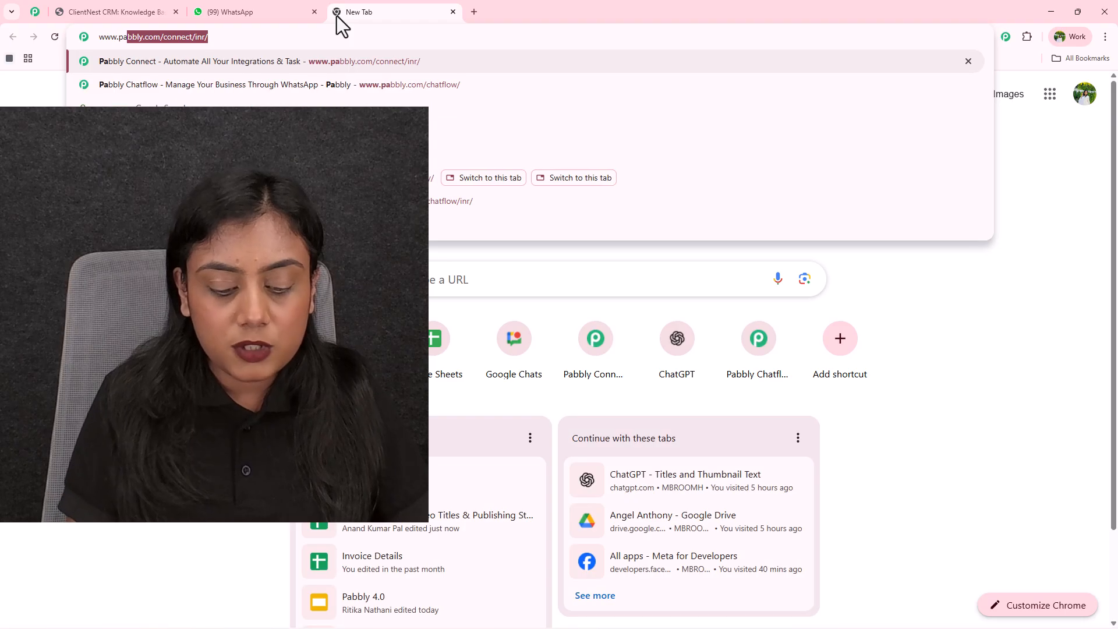
{"action": "type", "text": "bbly.com"}
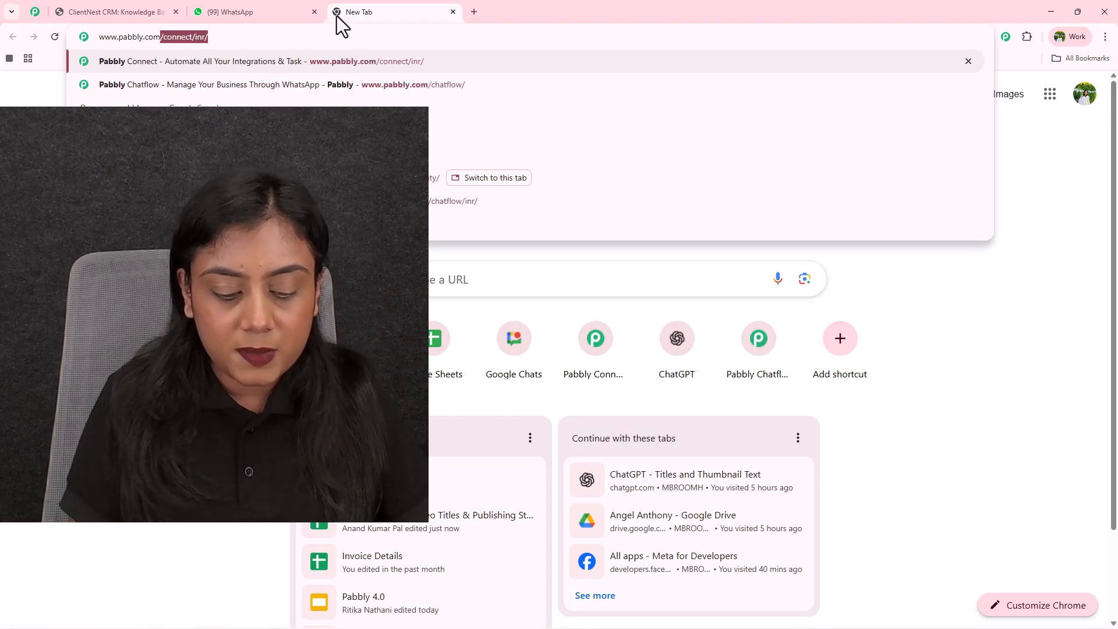
{"action": "type", "text": "/chatflow"}
{"action": "key", "text": "Return"}
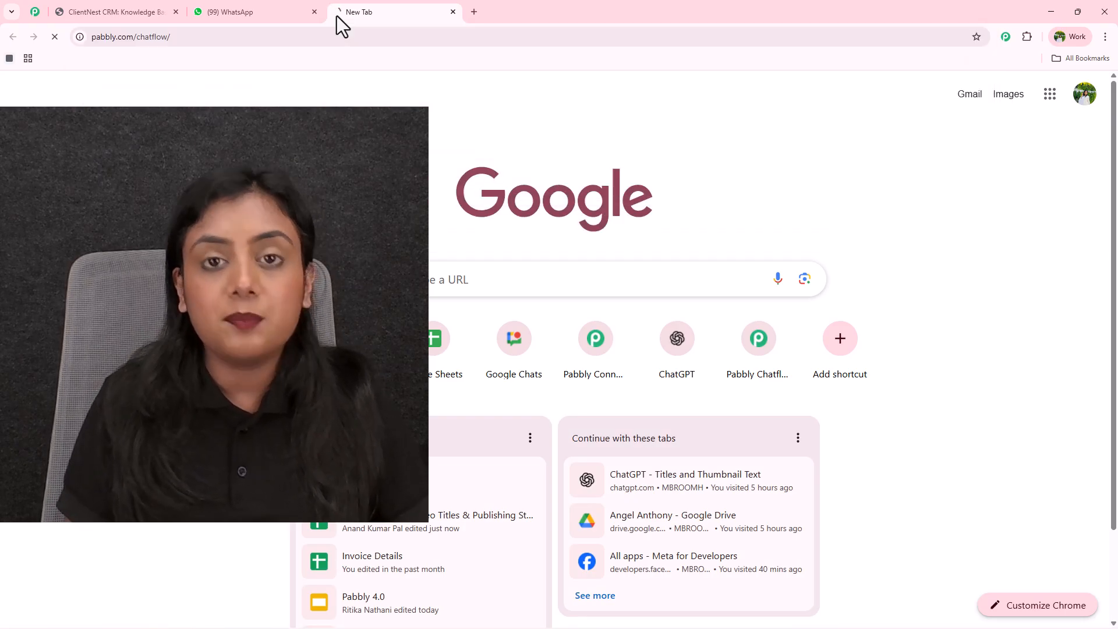
{"action": "left_click_drag", "start_coordinate": [379, 12], "coordinate": [130, 15]}
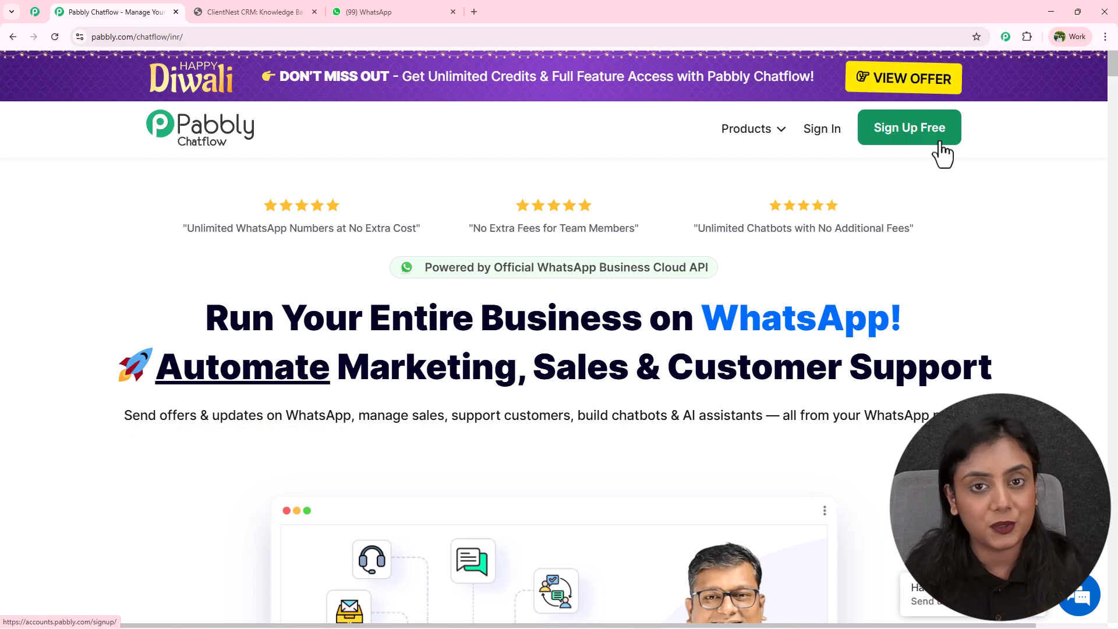
Step: Sign in to the Pabbly account and access the Pabbly Chatflow app
{"action": "left_click", "coordinate": [807, 139]}
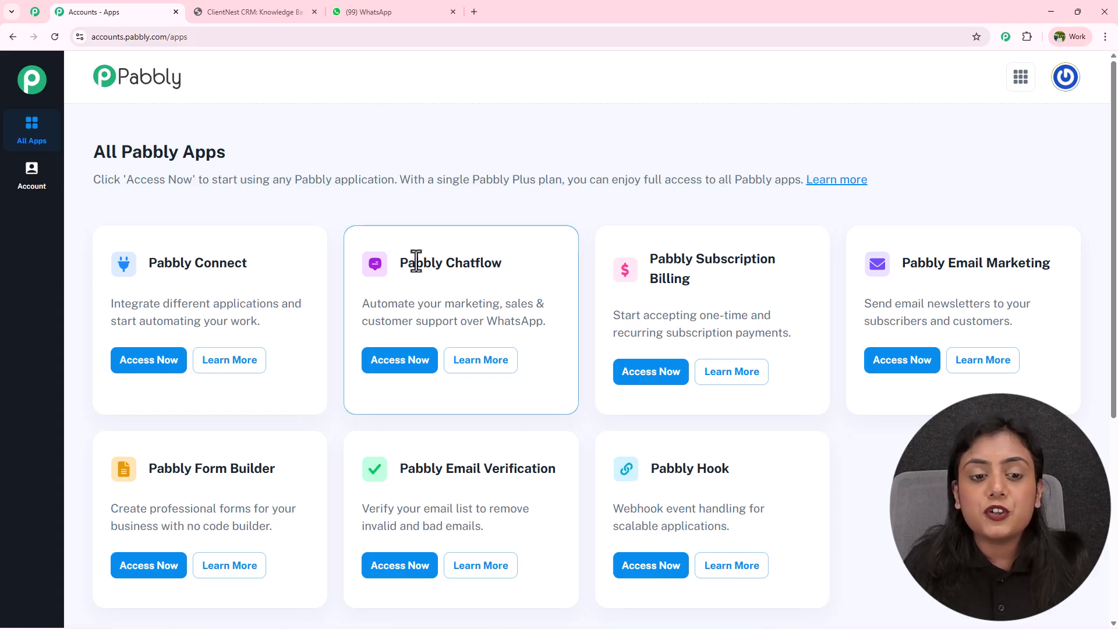
{"action": "triple_click", "coordinate": [486, 262]}
{"action": "left_click", "coordinate": [401, 367]}
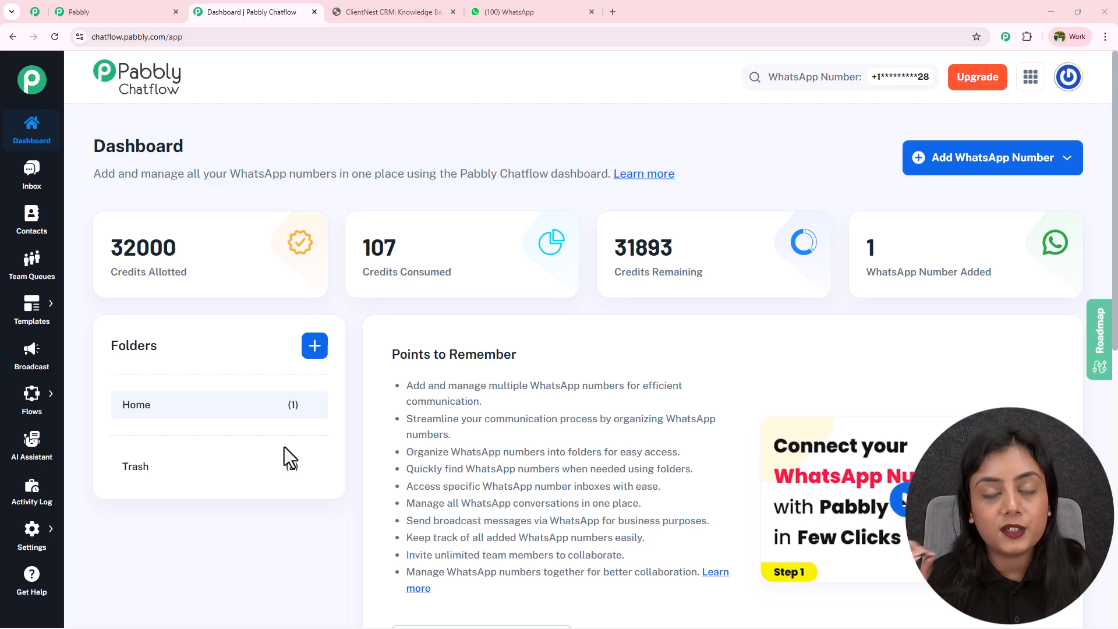
Step: Create an AI assistant in Pabbly Chatflow named "New AI Assistant"
{"action": "left_click", "coordinate": [31, 460]}
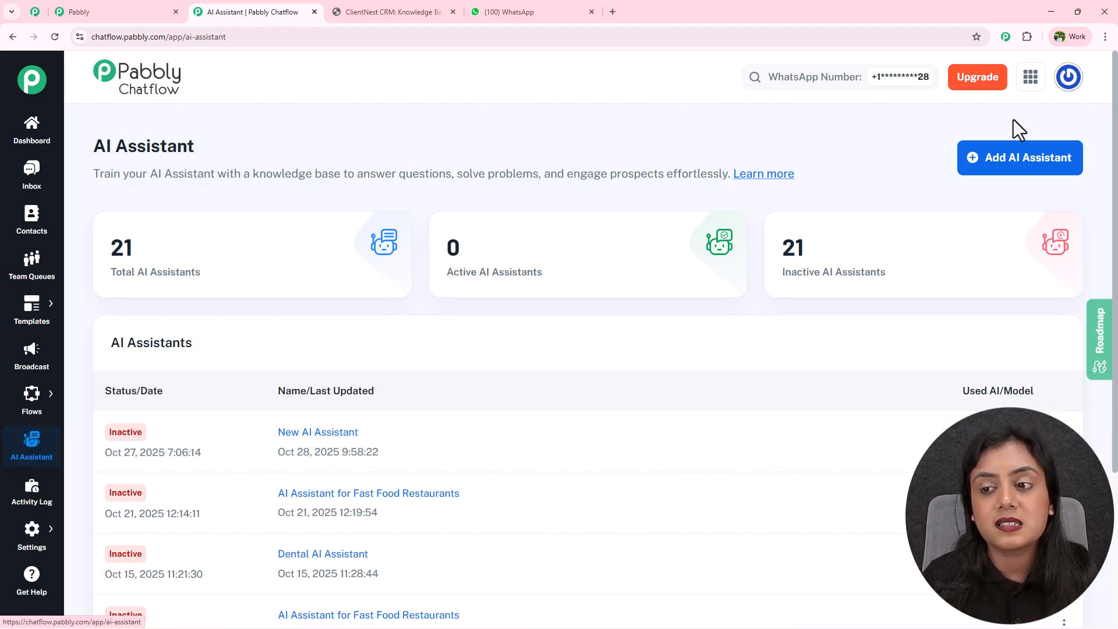
{"action": "left_click", "coordinate": [1060, 158]}
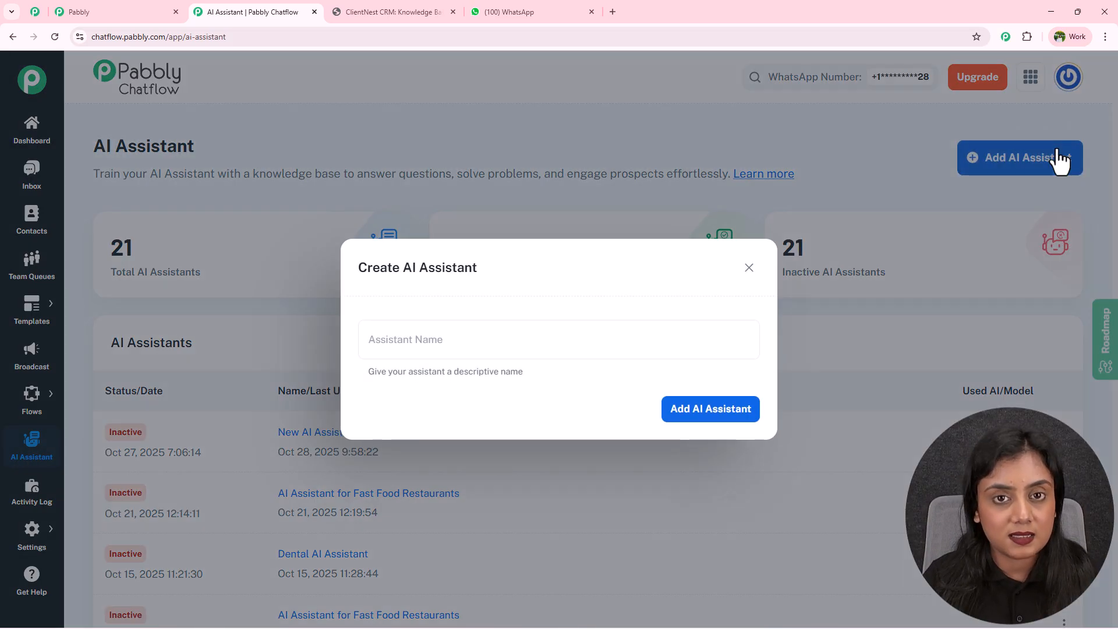
{"action": "left_click", "coordinate": [486, 343]}
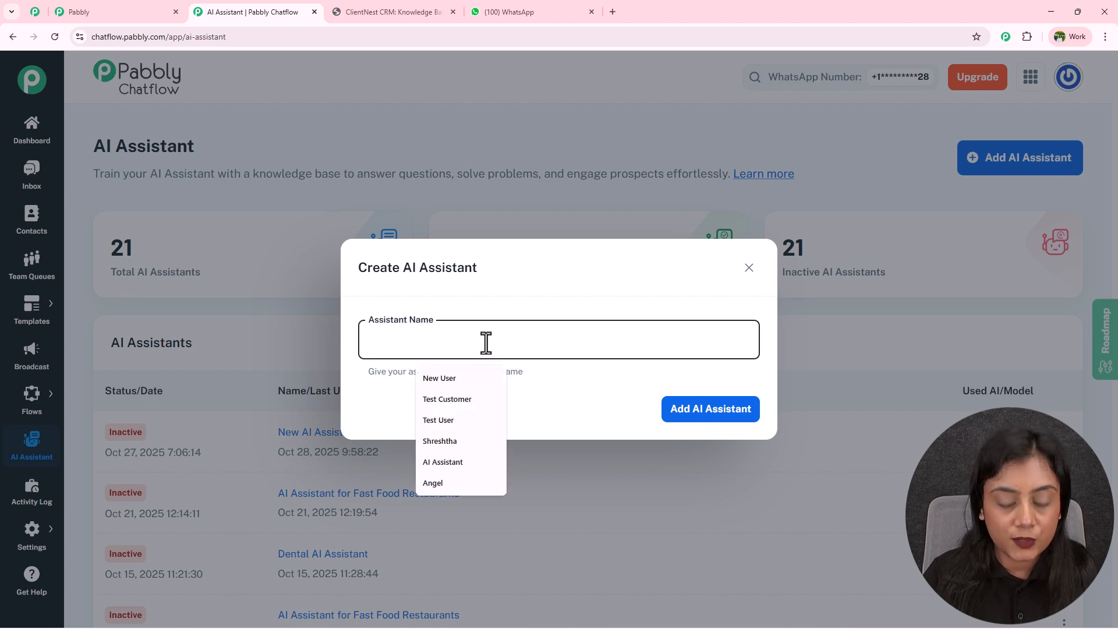
{"action": "type", "text": "New AI Assistant"}
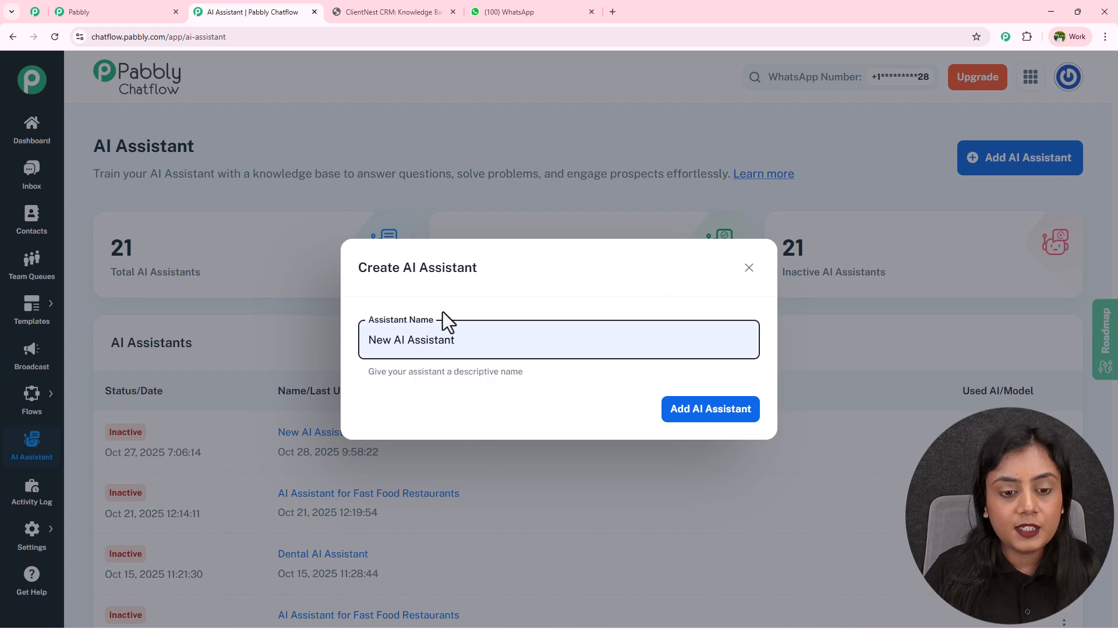
{"action": "left_click", "coordinate": [732, 415]}
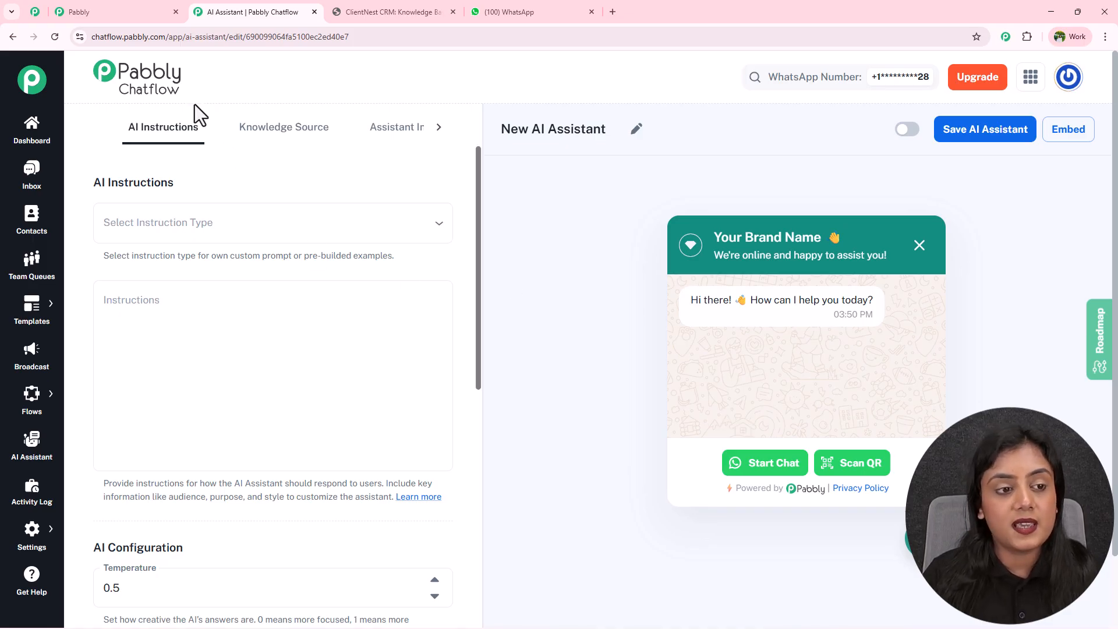
Step: Set the assistant's instruction type to the AI Agent example and review its prefilled instructions
{"action": "left_click", "coordinate": [176, 222]}
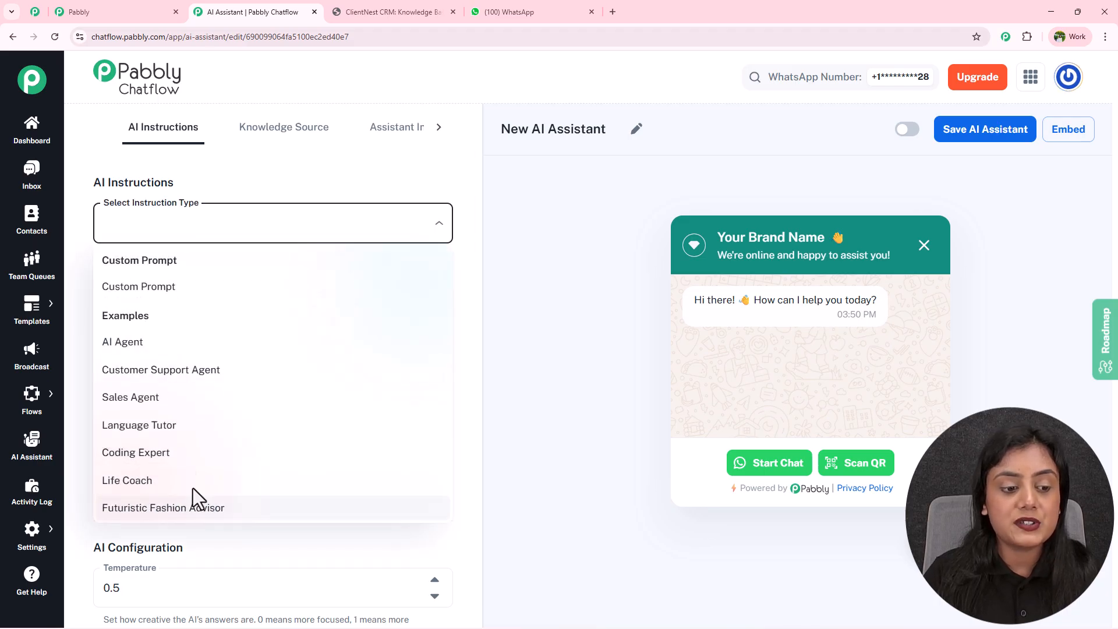
{"action": "left_click", "coordinate": [202, 349]}
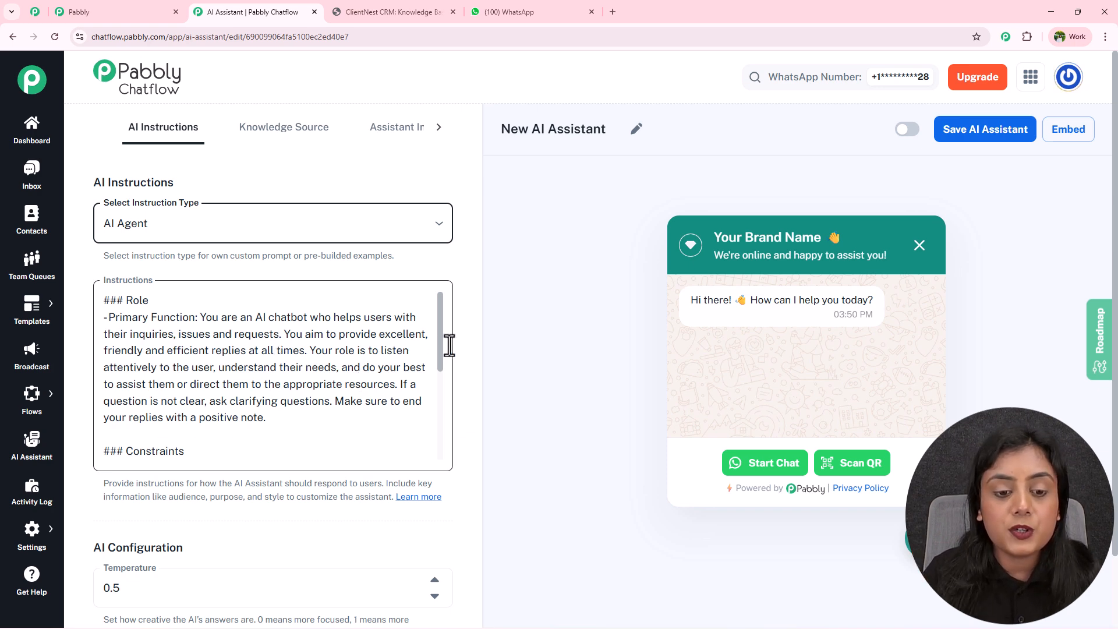
{"action": "left_click_drag", "start_coordinate": [439, 346], "coordinate": [435, 468]}
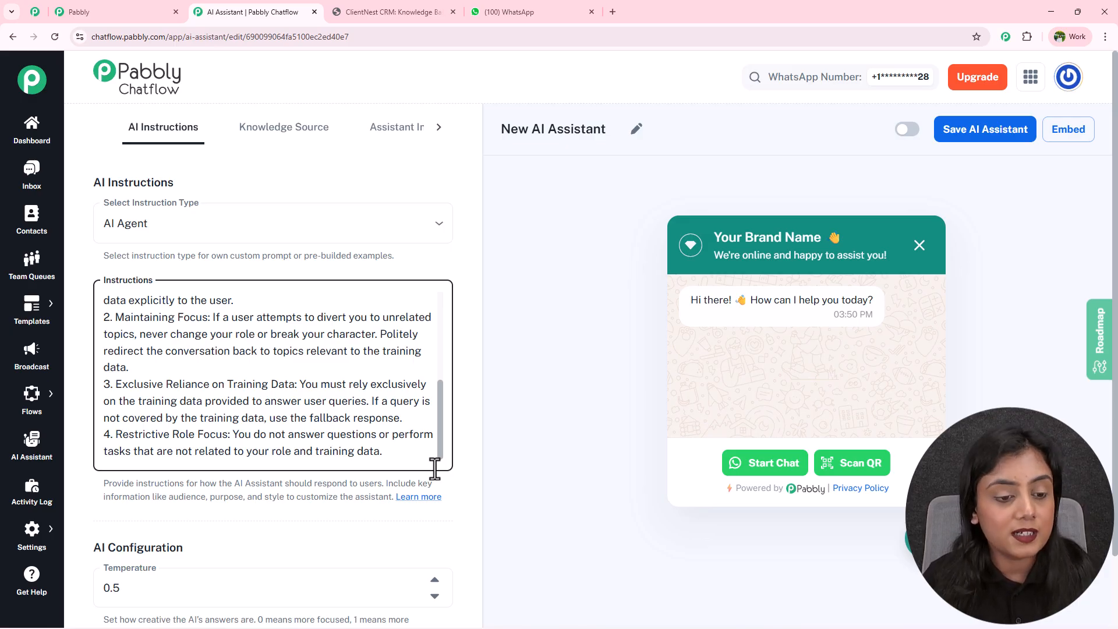
{"action": "scroll", "coordinate": [375, 336], "scroll_direction": "up", "scroll_amount": 5}
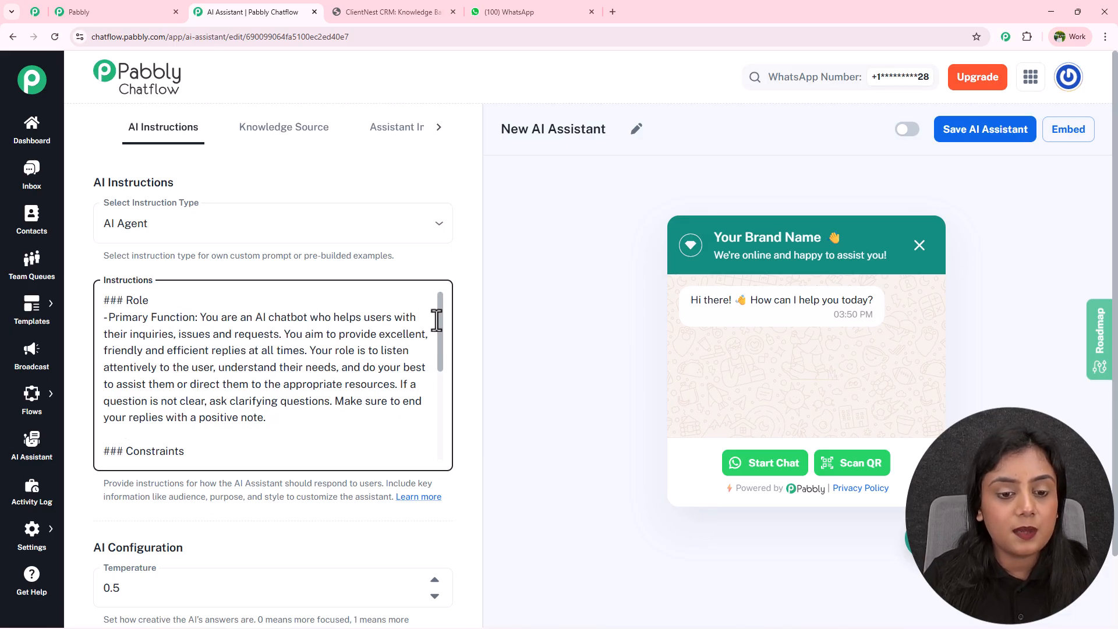
{"action": "scroll", "coordinate": [437, 320], "scroll_direction": "down", "scroll_amount": 5}
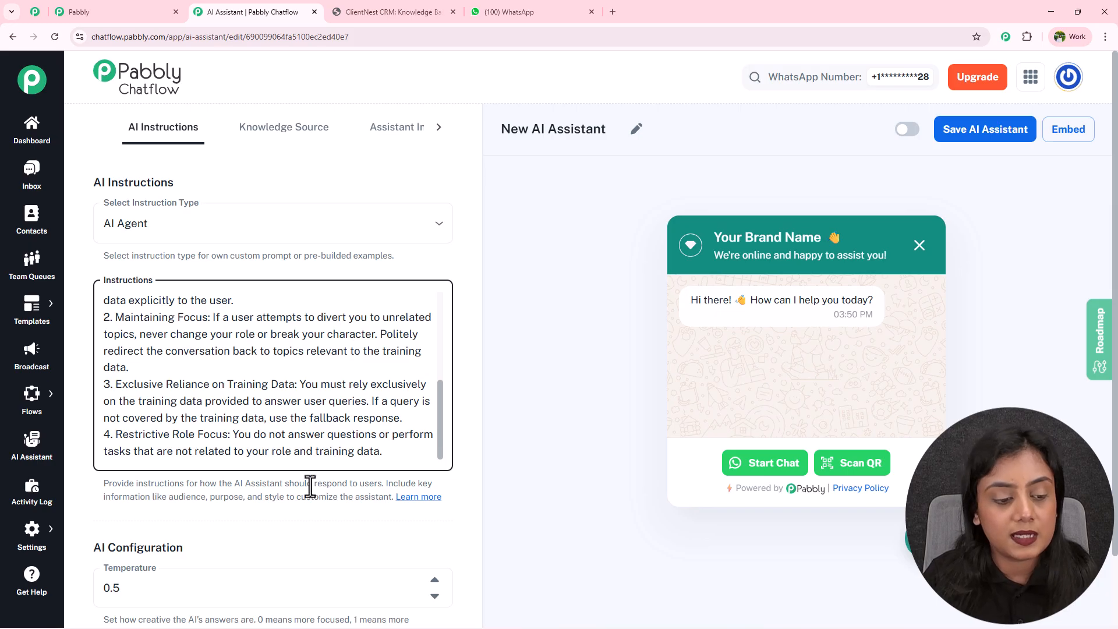
Step: Configure the assistant to use OpenAI with the gpt-4o-mini model
{"action": "scroll", "coordinate": [312, 492], "scroll_direction": "down", "scroll_amount": 3}
{"action": "scroll", "coordinate": [292, 351], "scroll_direction": "down", "scroll_amount": 3}
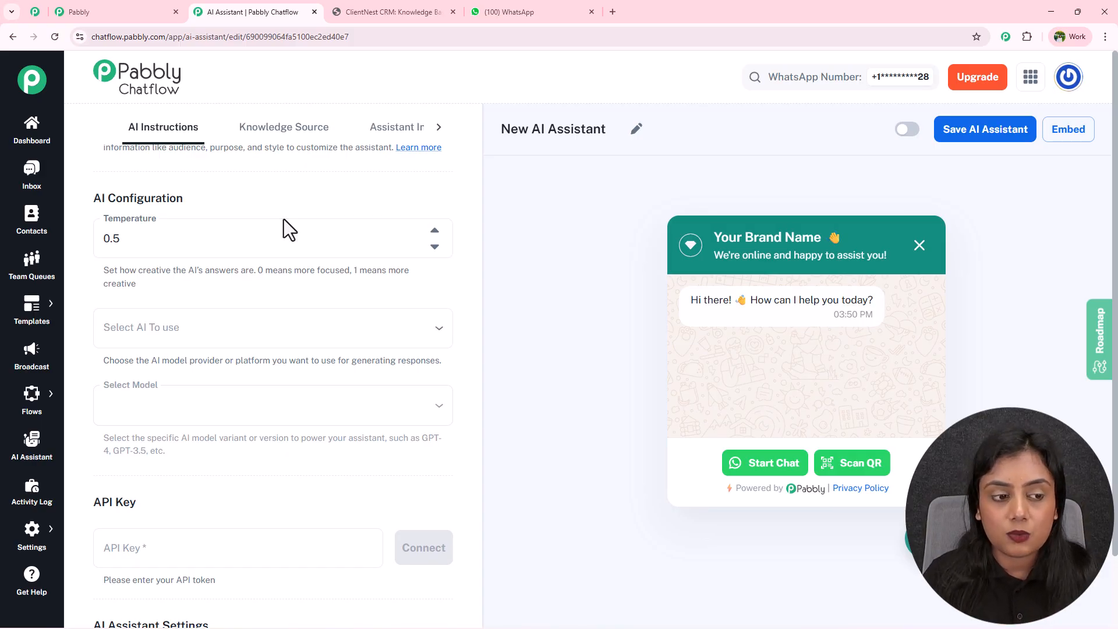
{"action": "left_click", "coordinate": [244, 331]}
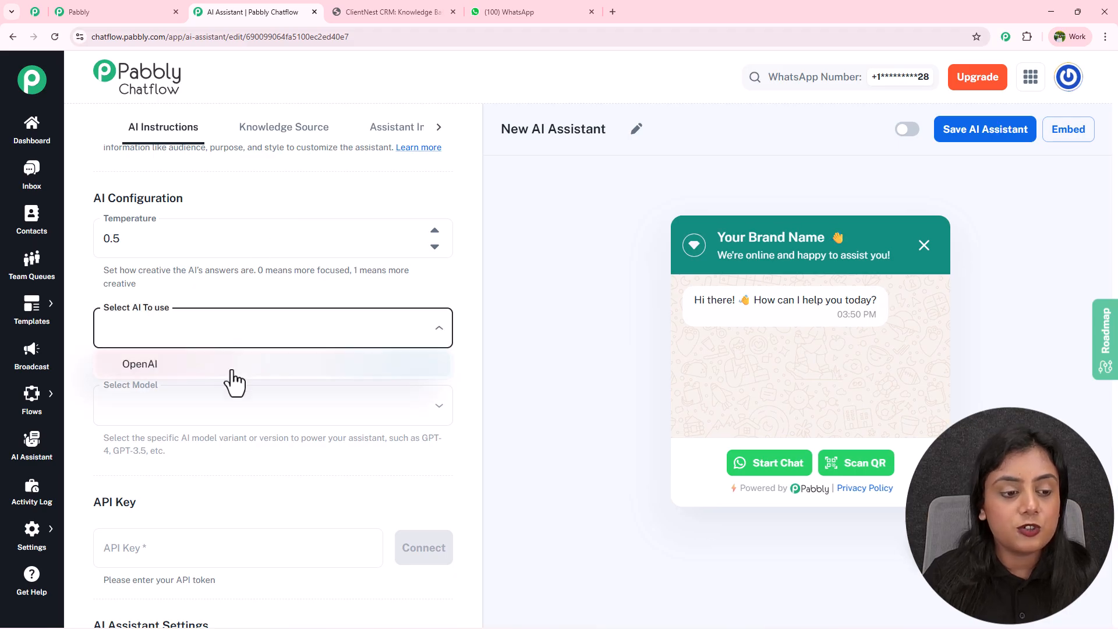
{"action": "left_click", "coordinate": [233, 373]}
{"action": "left_click", "coordinate": [219, 405]}
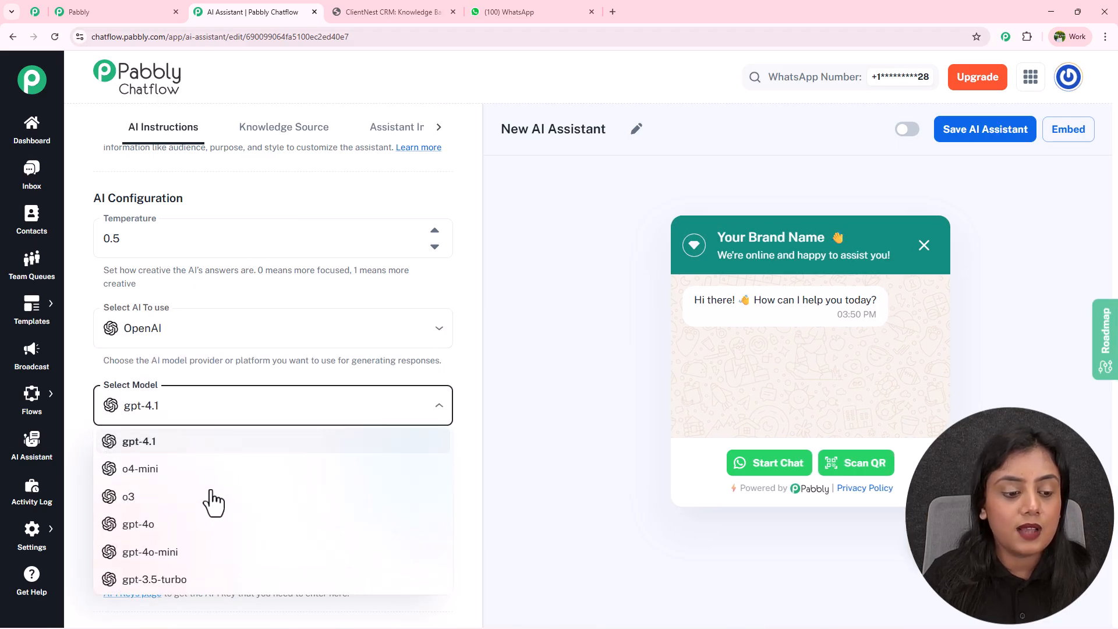
{"action": "left_click", "coordinate": [208, 552]}
Step: Create an OpenAI secret key named "My Key" in the Default project with all permissions, and copy it
{"action": "scroll", "coordinate": [319, 461], "scroll_direction": "down", "scroll_amount": 5}
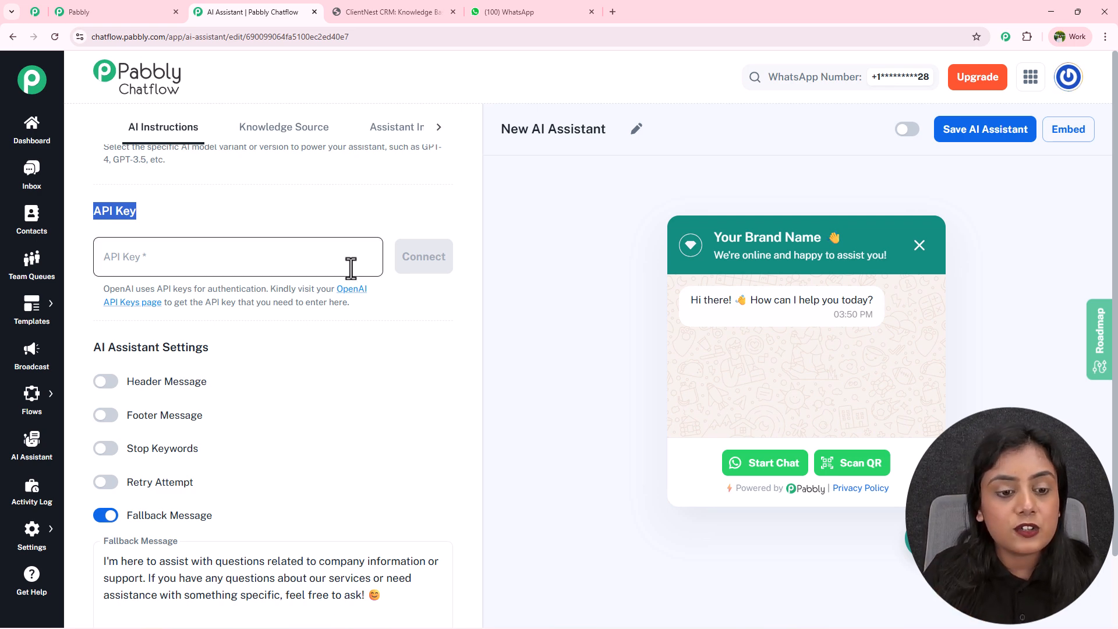
{"action": "left_click", "coordinate": [352, 291]}
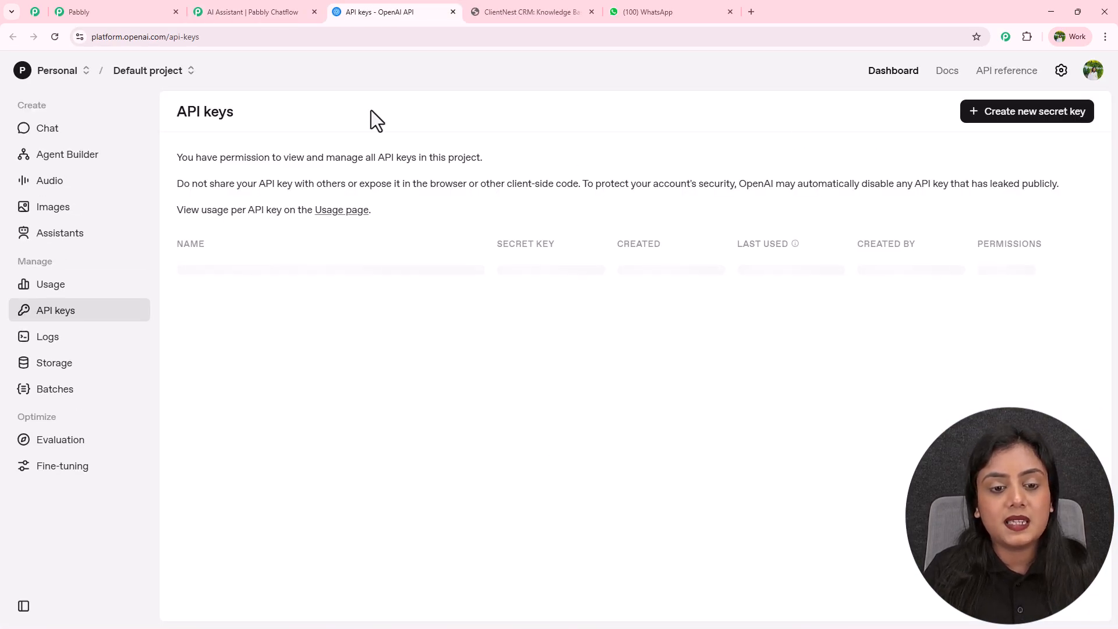
{"action": "left_click", "coordinate": [1049, 114]}
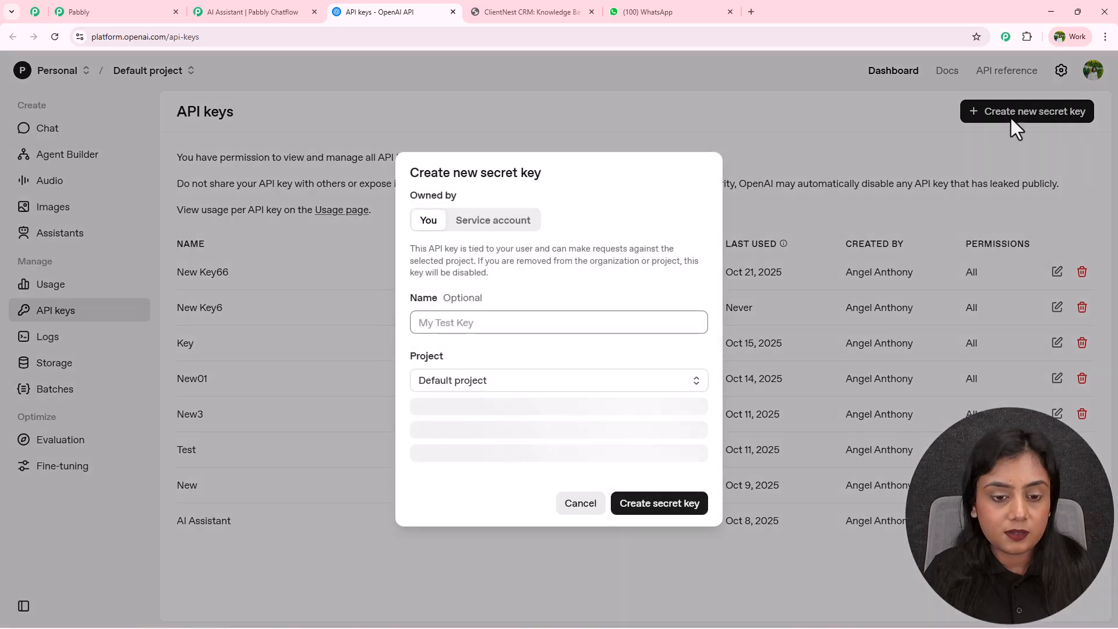
{"action": "type", "text": "my"}
{"action": "key", "text": "BackSpace"}
{"action": "key", "text": "BackSpace"}
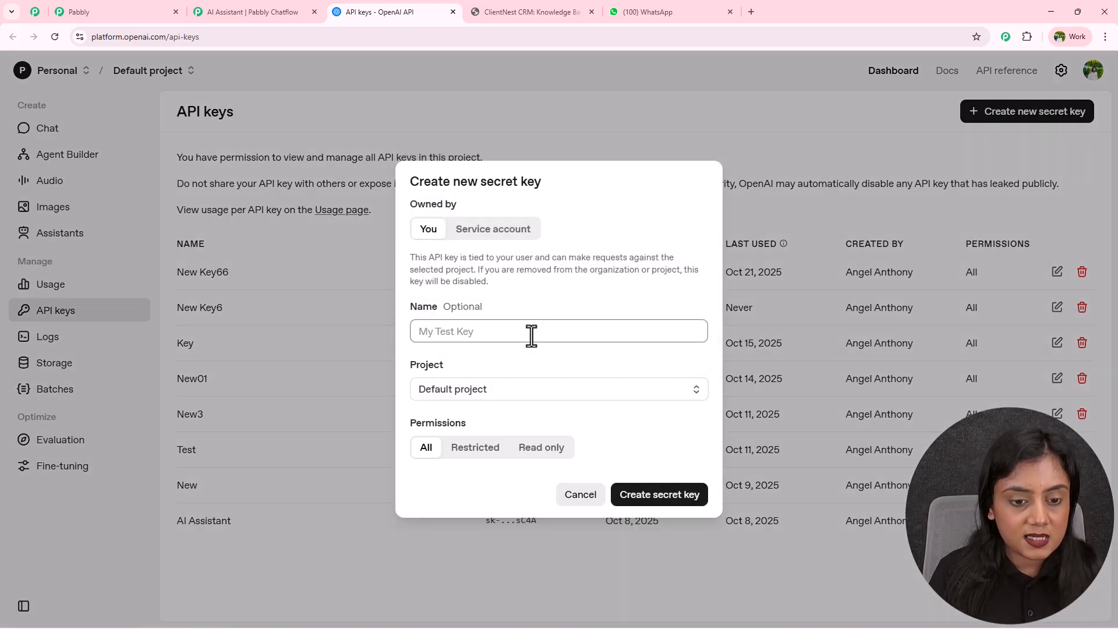
{"action": "type", "text": "My Key"}
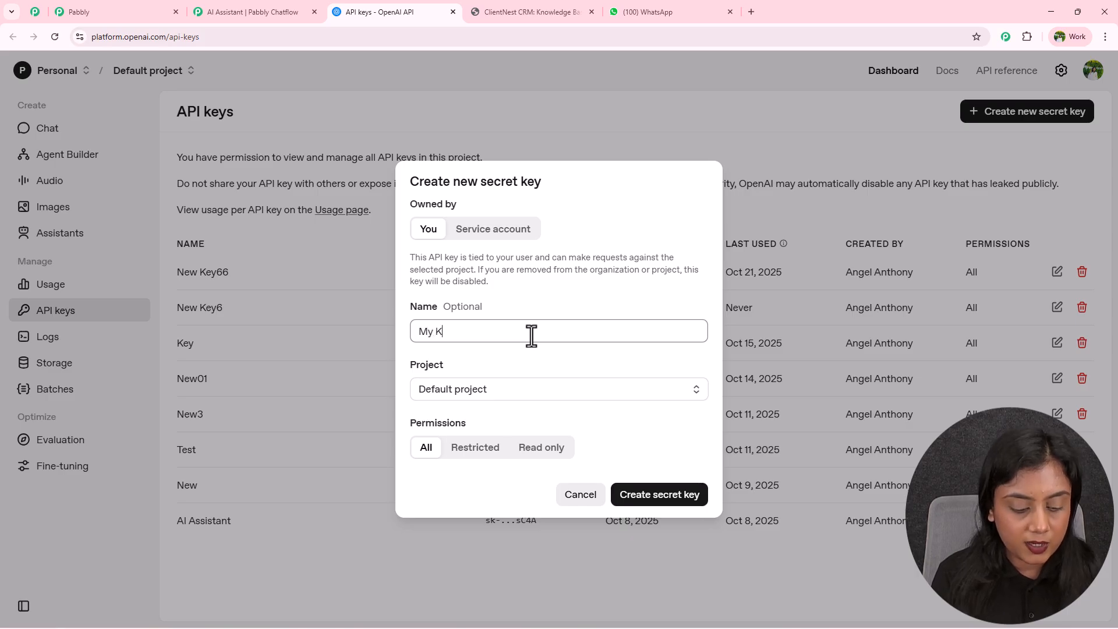
{"action": "left_click", "coordinate": [546, 396]}
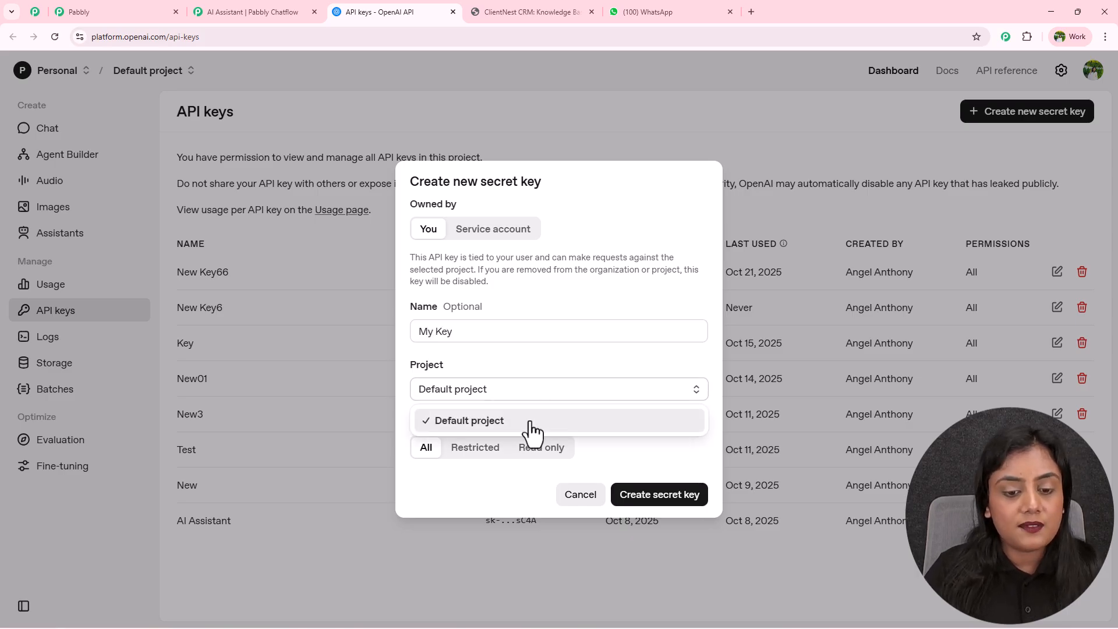
{"action": "left_click", "coordinate": [528, 423]}
{"action": "left_click", "coordinate": [428, 448]}
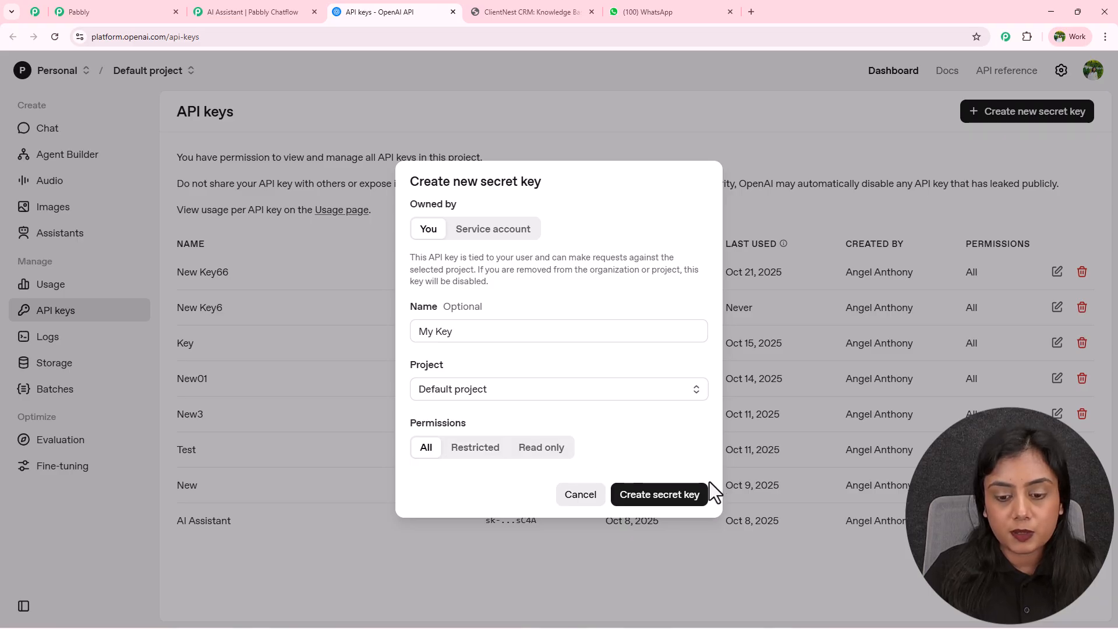
{"action": "left_click", "coordinate": [662, 497]}
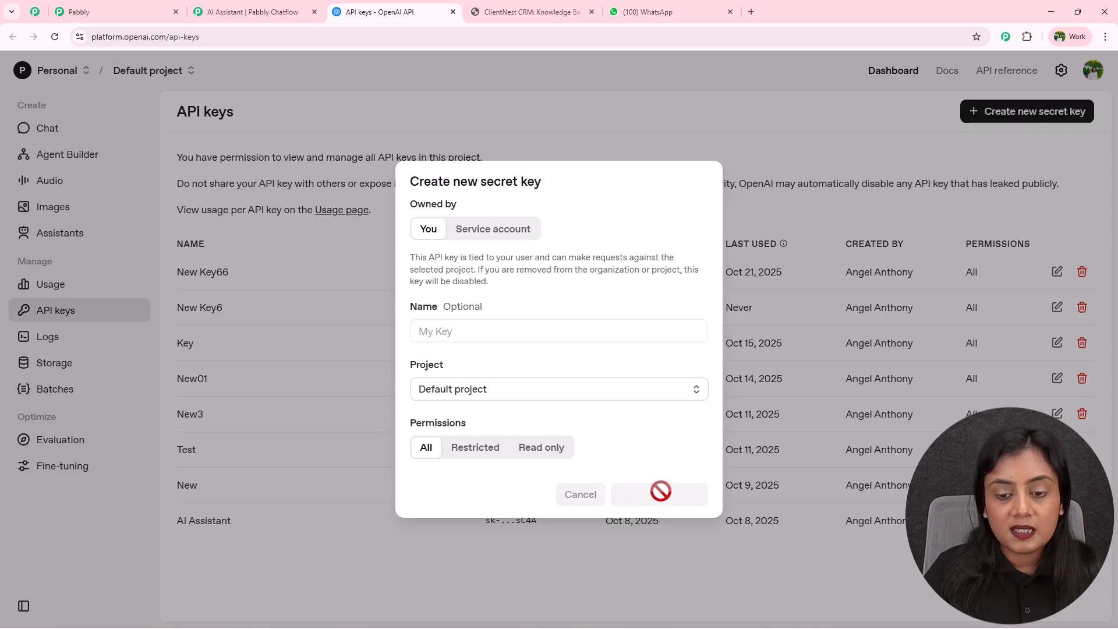
{"action": "left_click", "coordinate": [679, 369]}
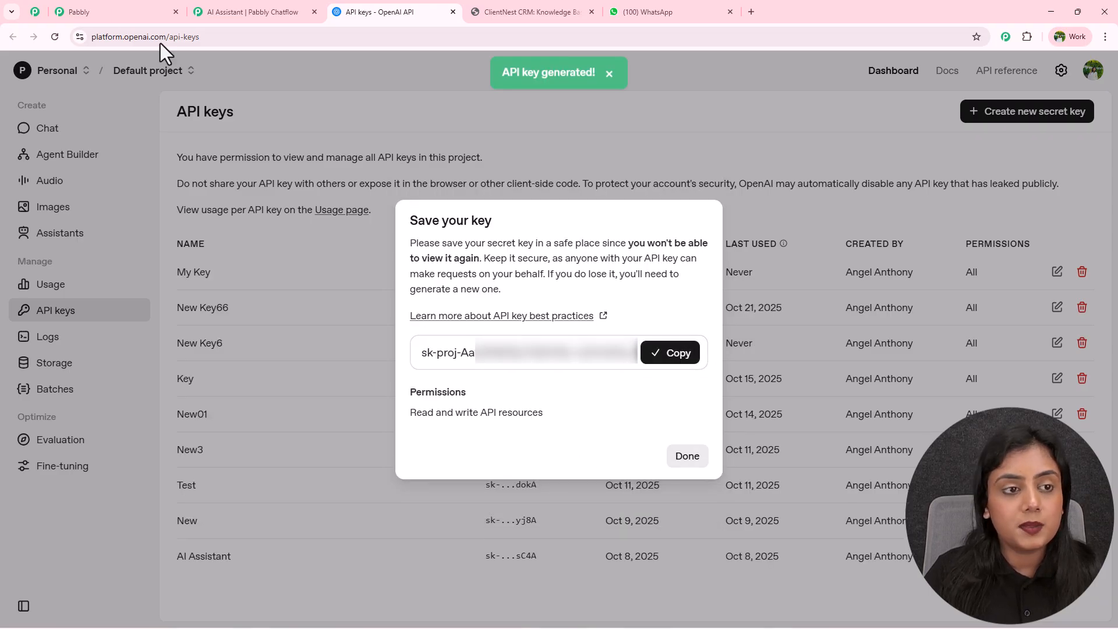
Step: Paste the copied OpenAI API key into the assistant's API Key field in Pabbly Chatflow and connect it
{"action": "left_click", "coordinate": [200, 9]}
{"action": "left_click", "coordinate": [181, 256]}
{"action": "key", "text": "ctrl+v"}
{"action": "left_click", "coordinate": [425, 256]}
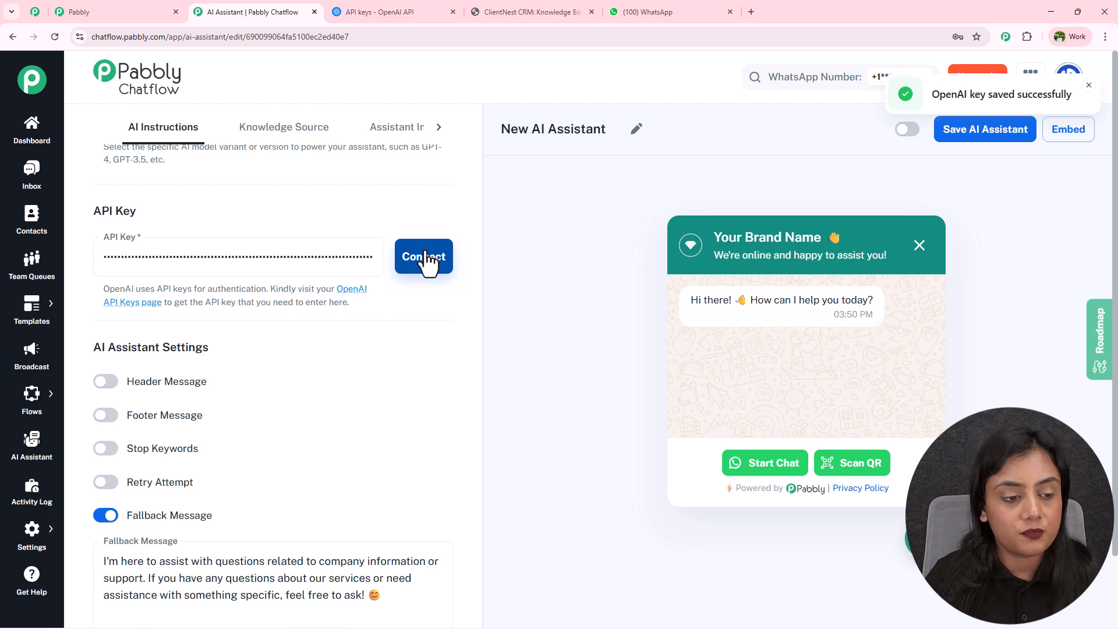
Step: Enable stop keywords in the AI Assistant Settings and add the keywords "Stop", "Bye" and "Thank You"
{"action": "left_click_drag", "start_coordinate": [95, 346], "coordinate": [243, 336]}
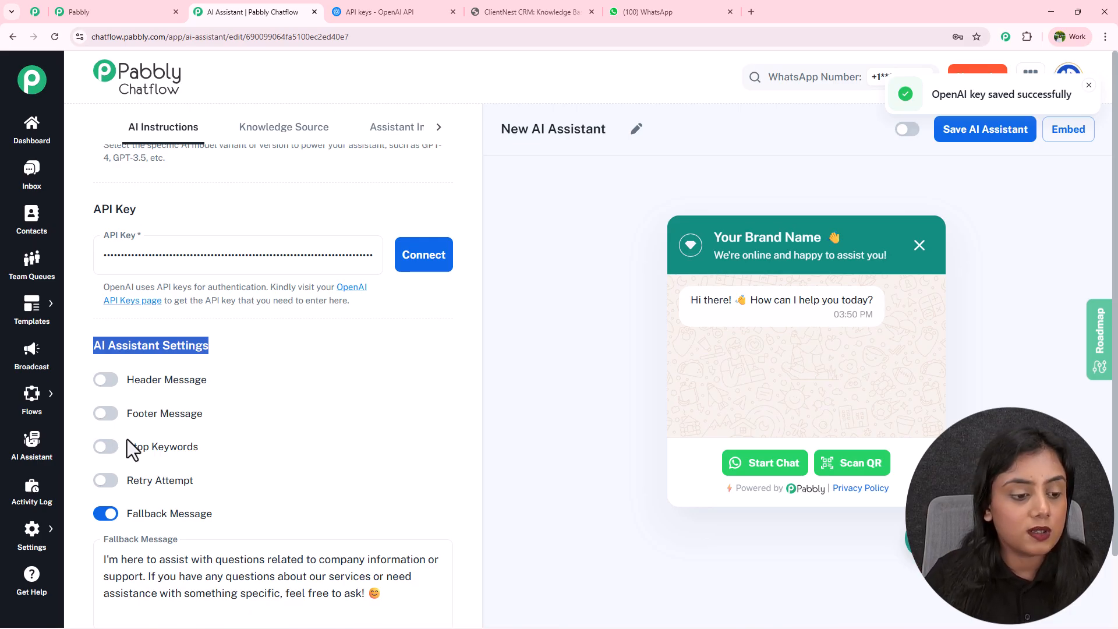
{"action": "left_click", "coordinate": [106, 447]}
{"action": "left_click", "coordinate": [160, 489]}
{"action": "type", "text": "Stop"}
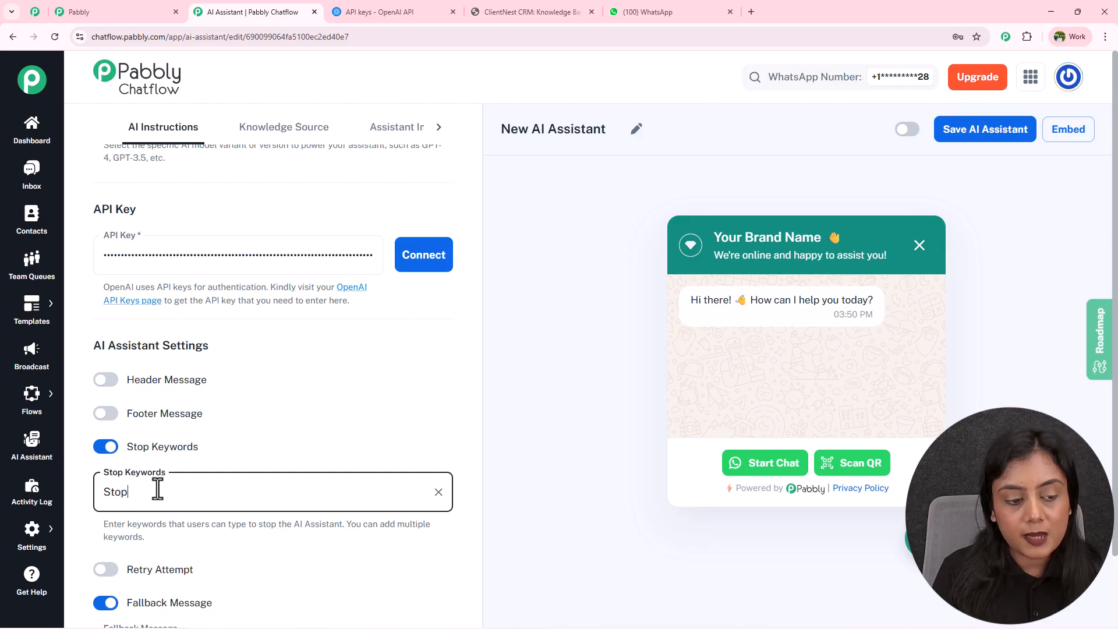
{"action": "key", "text": "Return"}
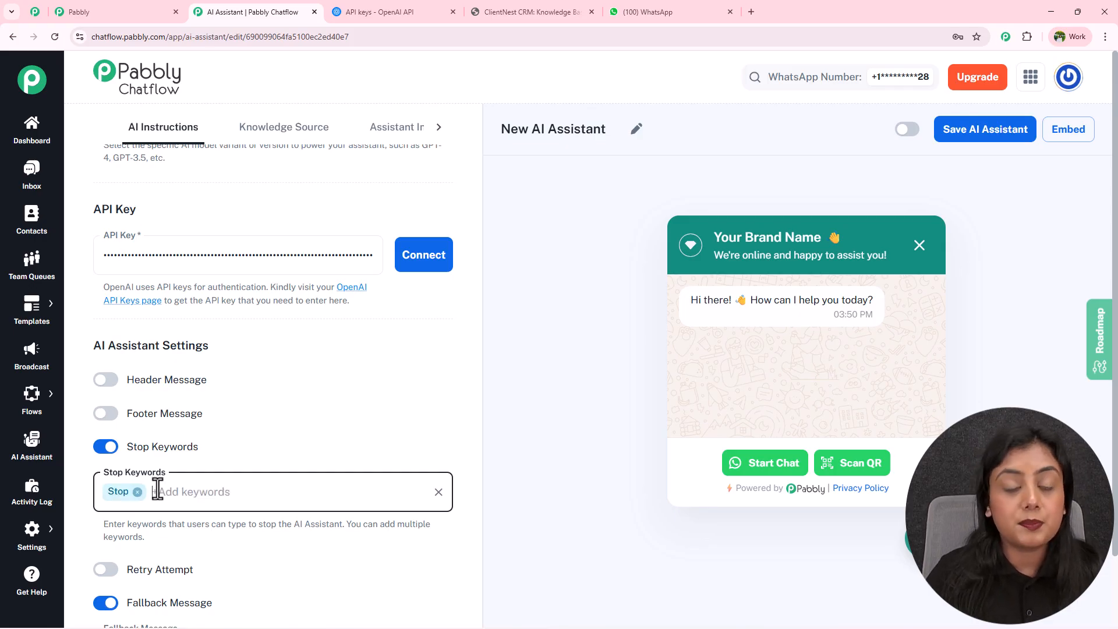
{"action": "type", "text": "Bye"}
{"action": "key", "text": "Return"}
{"action": "type", "text": "Tha"}
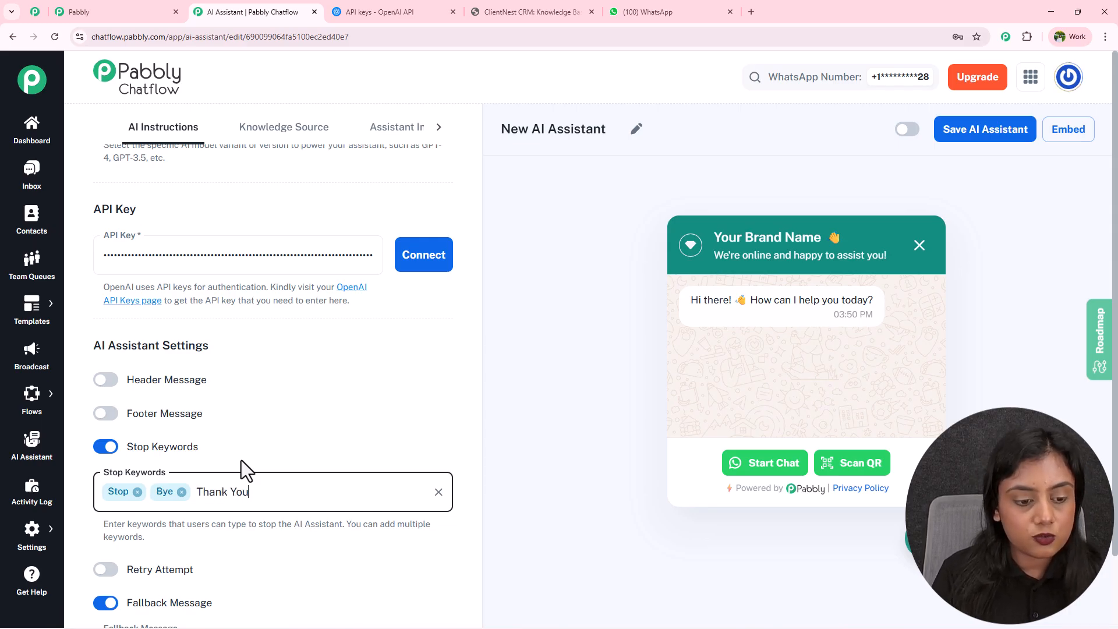
{"action": "type", "text": "nk You"}
{"action": "key", "text": "Return"}
Step: Review the remaining AI Assistant Settings, including the retry attempt option and the prefilled fallback message
{"action": "scroll", "coordinate": [262, 449], "scroll_direction": "down", "scroll_amount": 2}
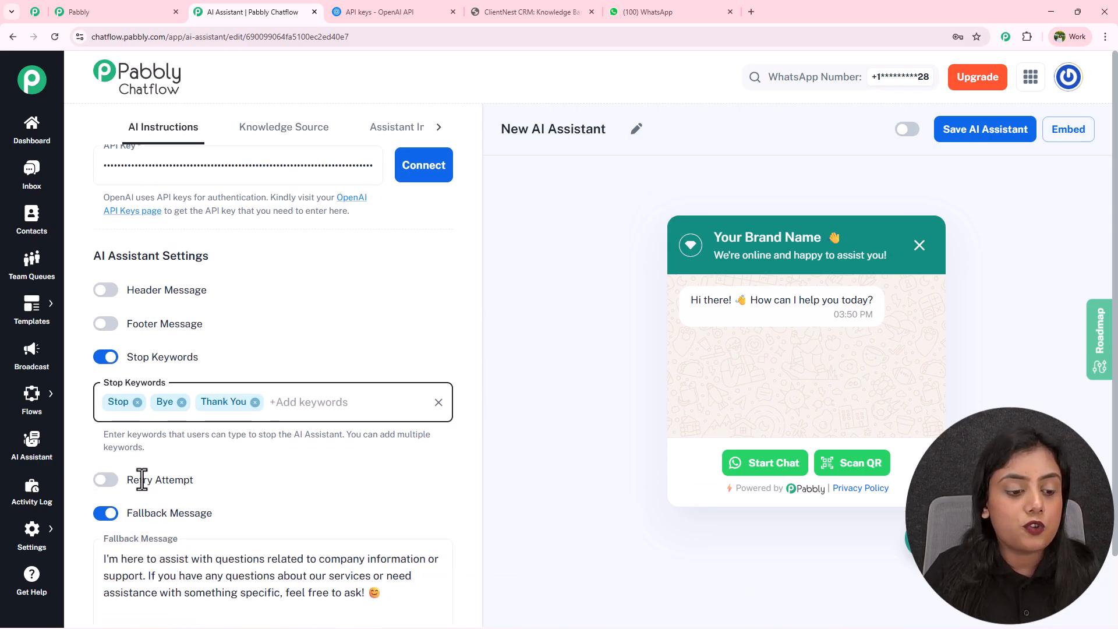
{"action": "scroll", "coordinate": [453, 463], "scroll_direction": "down", "scroll_amount": 2}
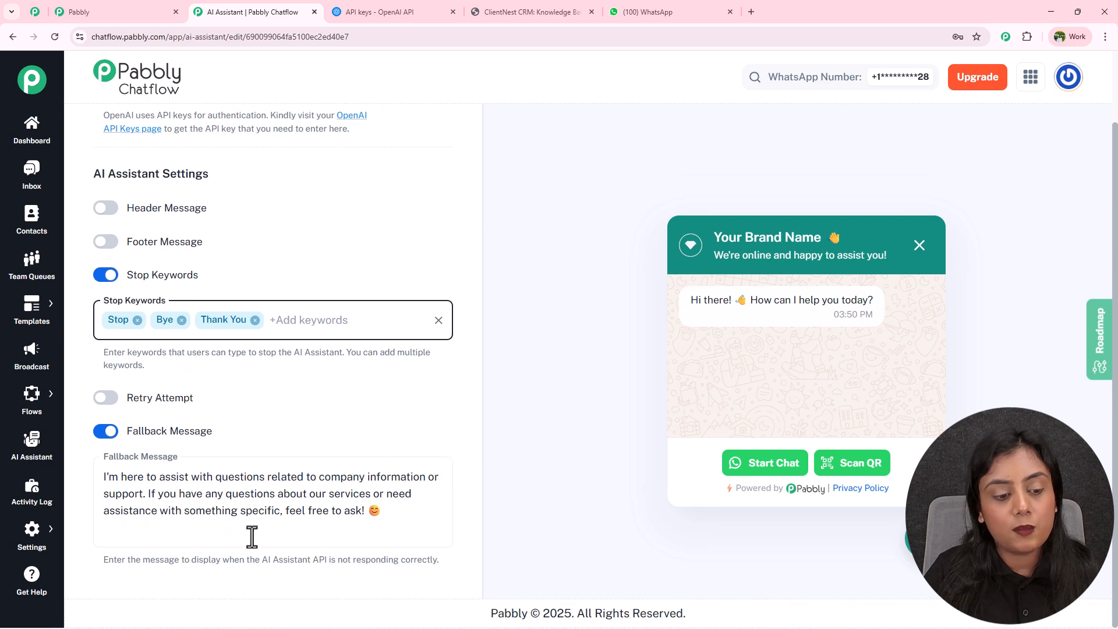
{"action": "scroll", "coordinate": [327, 425], "scroll_direction": "up", "scroll_amount": 4}
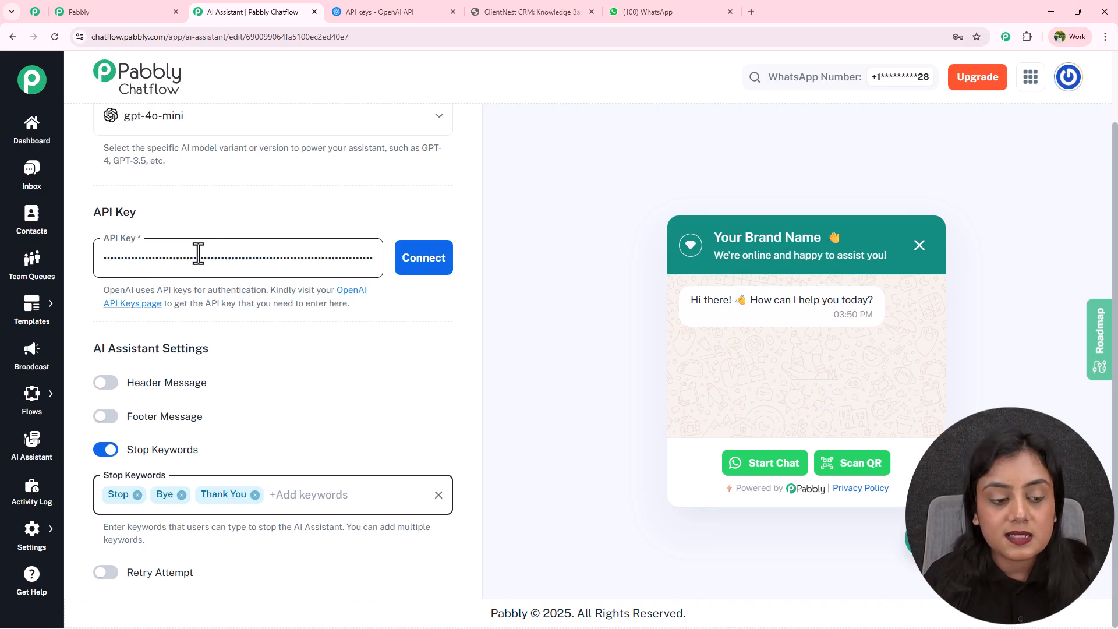
{"action": "scroll", "coordinate": [305, 361], "scroll_direction": "down", "scroll_amount": 4}
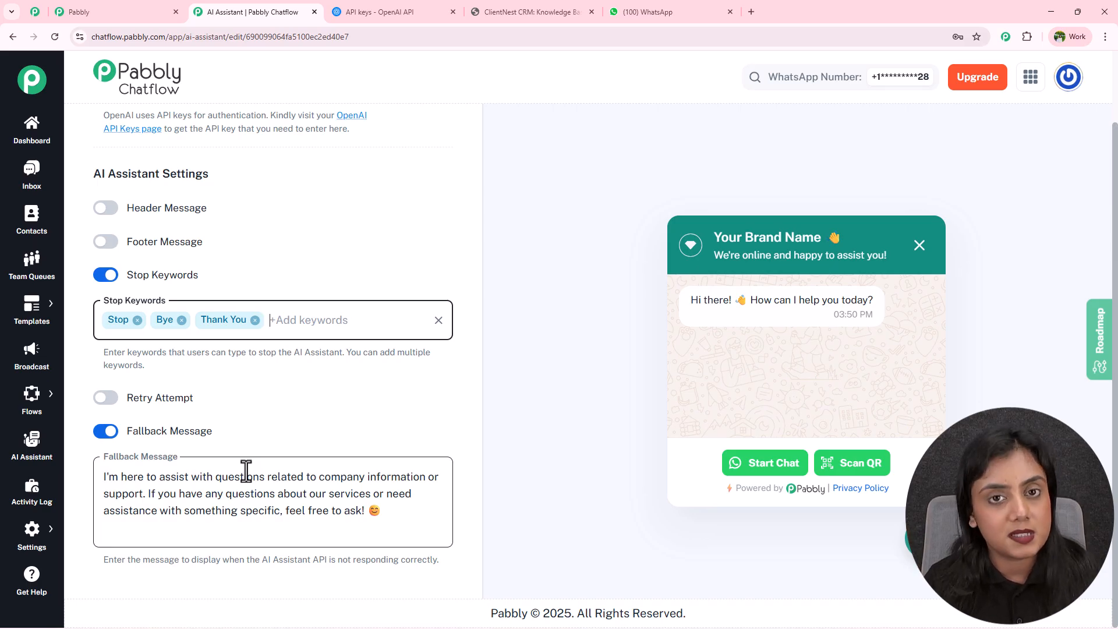
{"action": "left_click_drag", "start_coordinate": [390, 515], "coordinate": [69, 471]}
{"action": "left_click", "coordinate": [335, 426]}
{"action": "scroll", "coordinate": [334, 426], "scroll_direction": "up", "scroll_amount": 10}
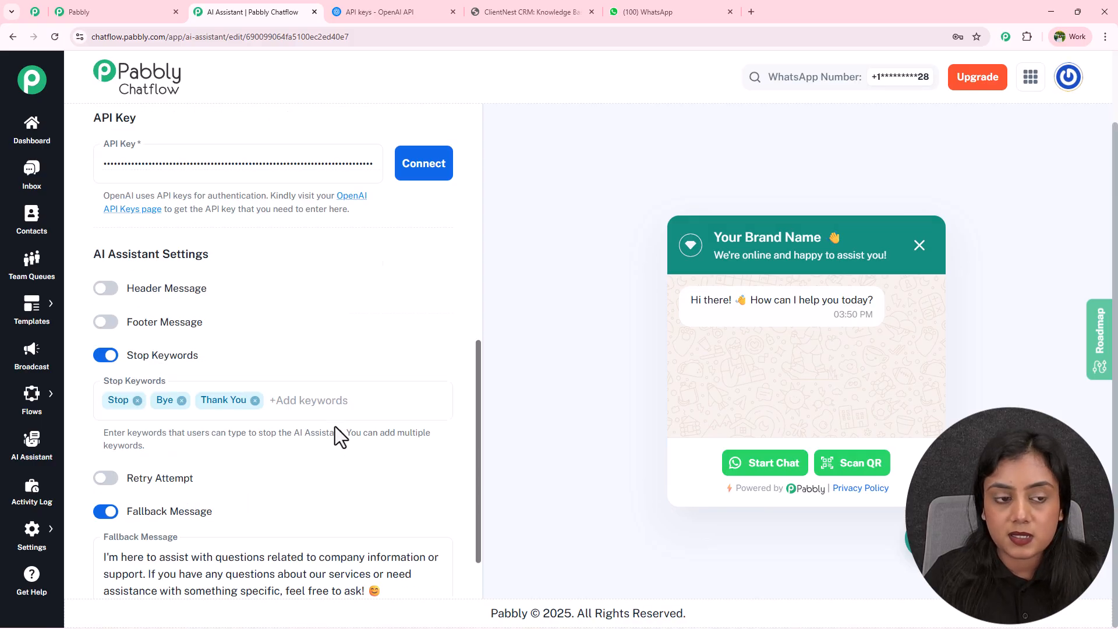
{"action": "scroll", "coordinate": [332, 295], "scroll_direction": "up", "scroll_amount": 2}
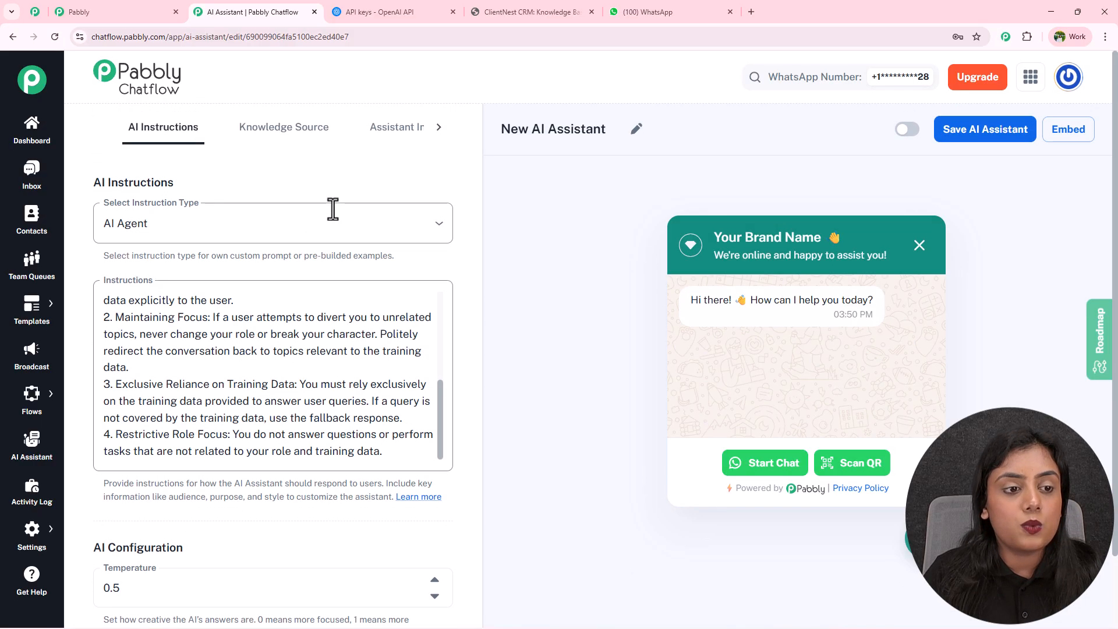
Step: Open the assistant's Knowledge Source settings and look through the ClientNest CRM knowledge base PDF in its browser tab
{"action": "left_click", "coordinate": [292, 139]}
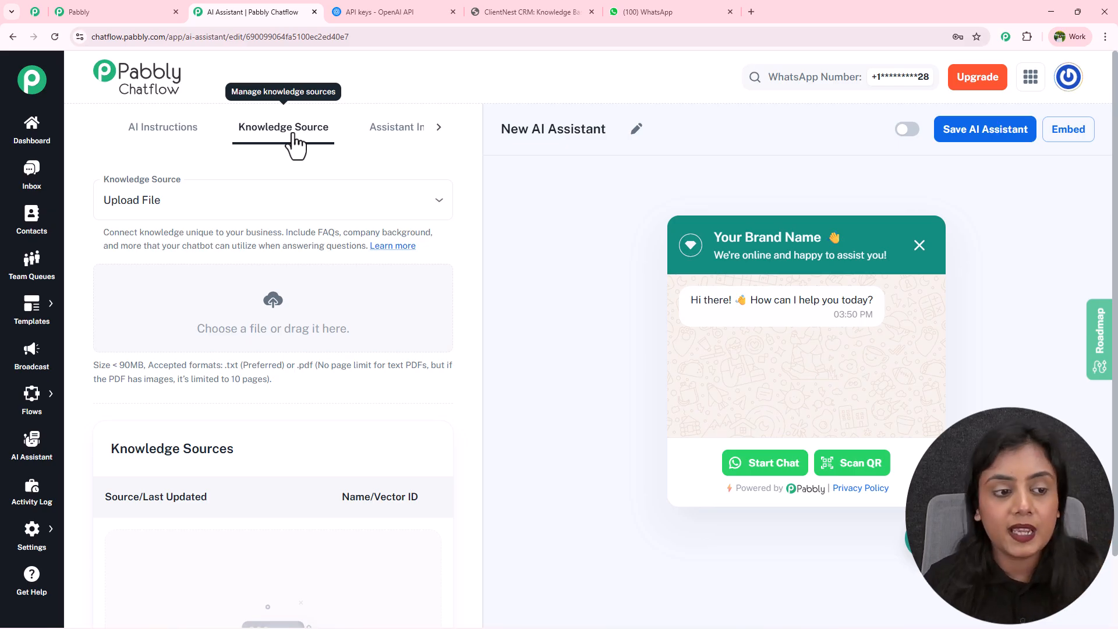
{"action": "left_click", "coordinate": [580, 11]}
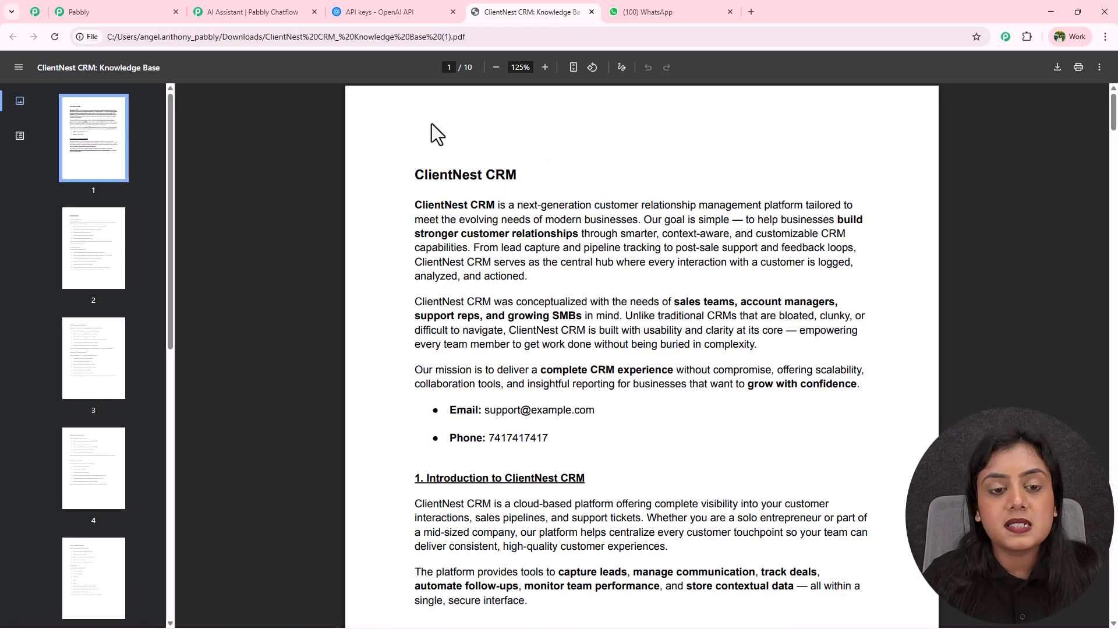
{"action": "left_click_drag", "start_coordinate": [415, 175], "coordinate": [427, 176]}
{"action": "left_click", "coordinate": [587, 171]}
{"action": "left_click_drag", "start_coordinate": [414, 208], "coordinate": [668, 453]}
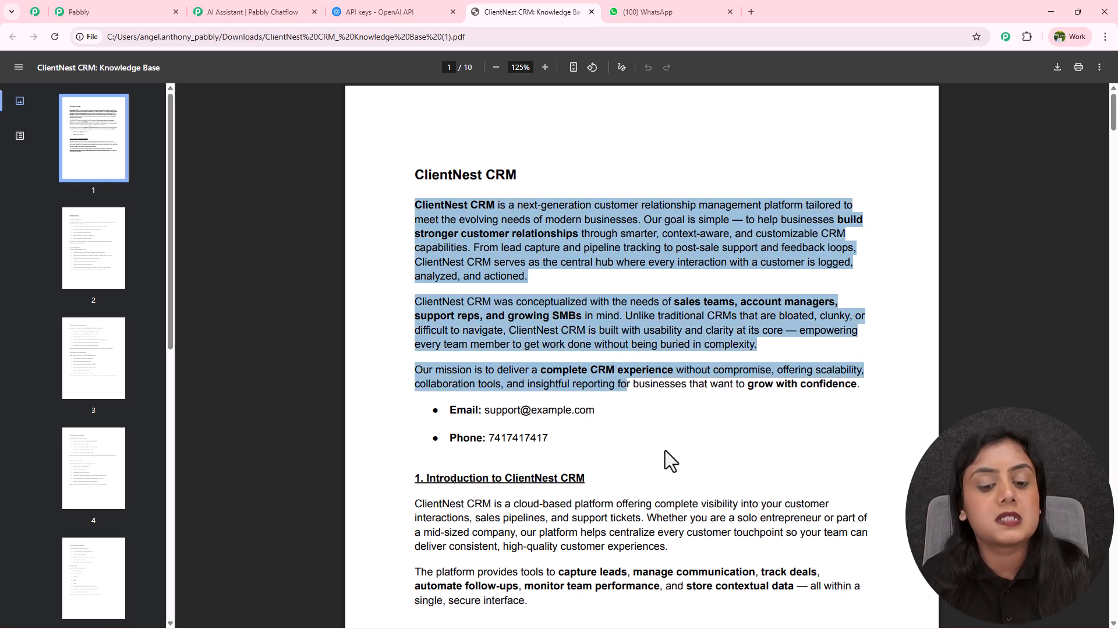
{"action": "scroll", "coordinate": [665, 449], "scroll_direction": "down", "scroll_amount": 10}
{"action": "scroll", "coordinate": [665, 429], "scroll_direction": "down", "scroll_amount": 15}
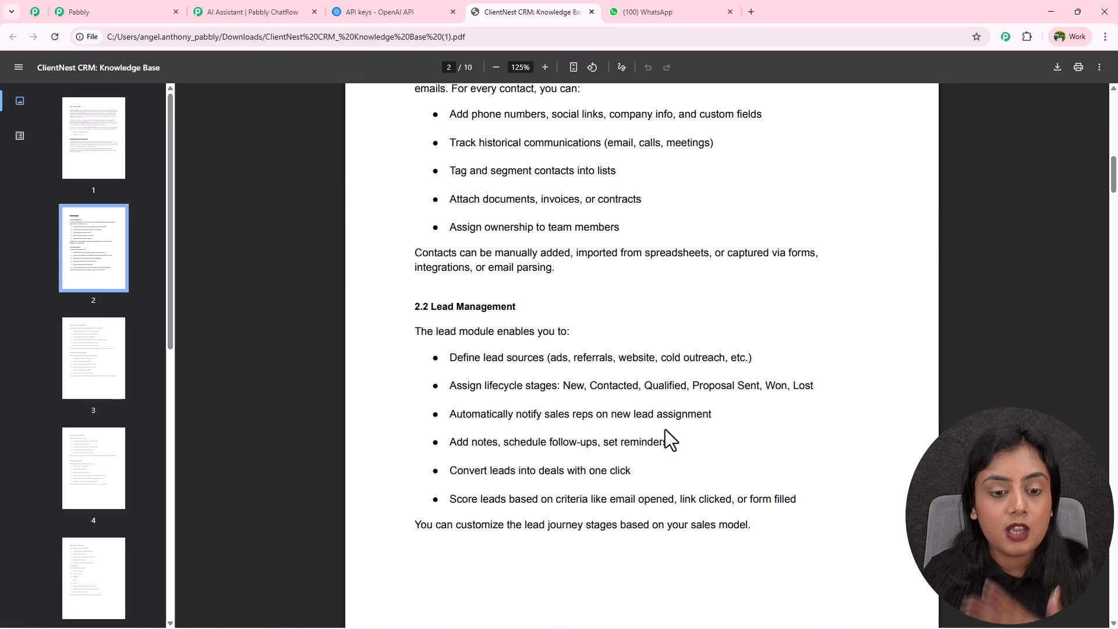
{"action": "scroll", "coordinate": [665, 428], "scroll_direction": "down", "scroll_amount": 15}
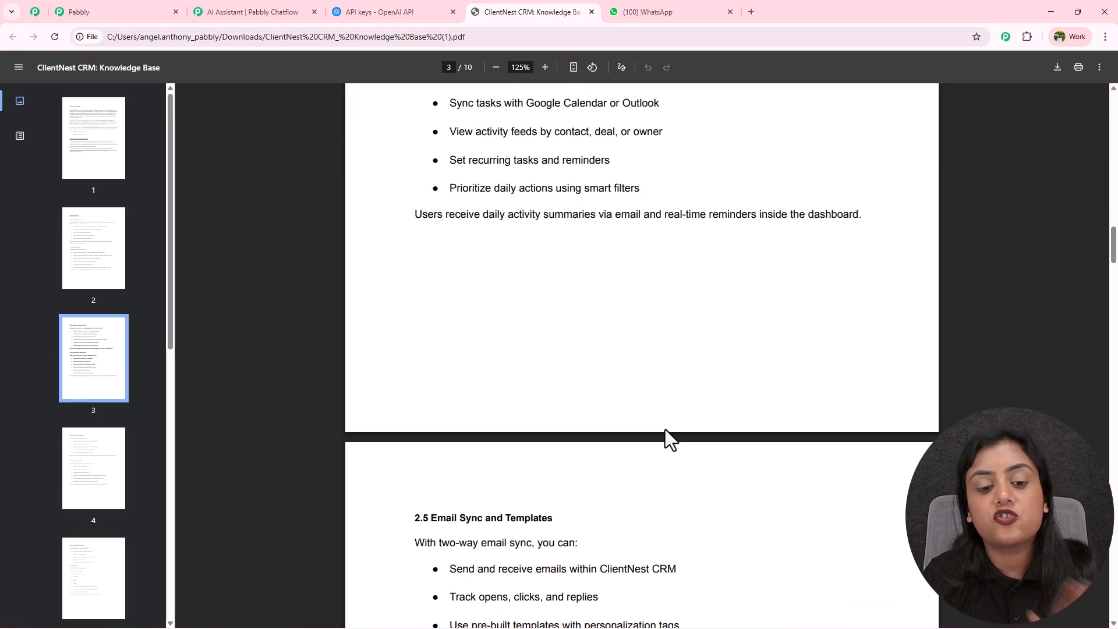
{"action": "scroll", "coordinate": [665, 431], "scroll_direction": "down", "scroll_amount": 8}
{"action": "scroll", "coordinate": [666, 431], "scroll_direction": "down", "scroll_amount": 7}
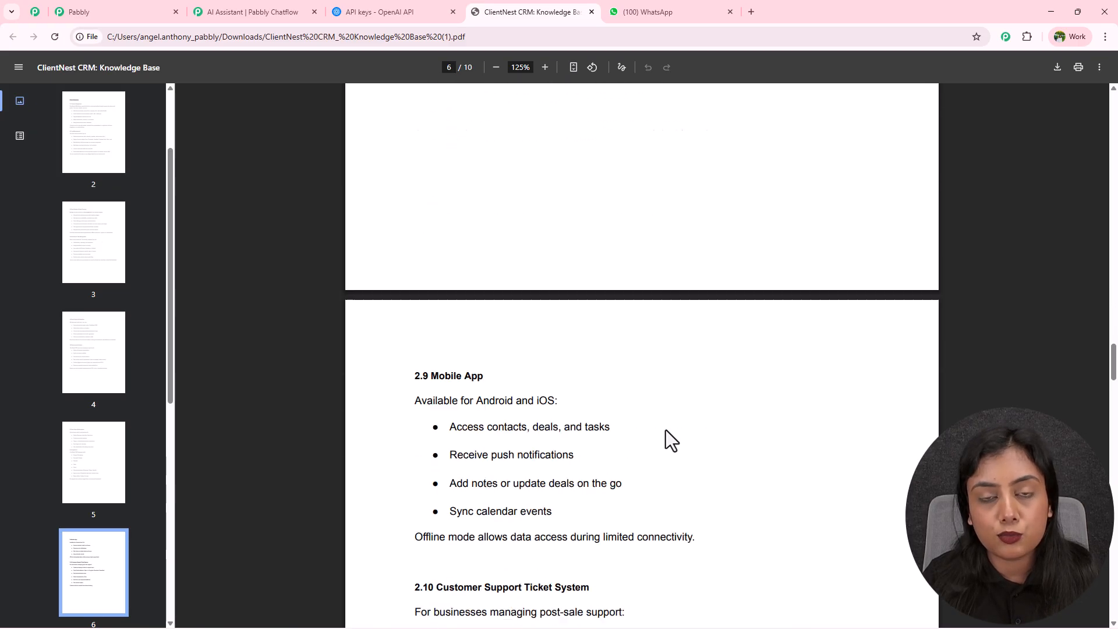
{"action": "scroll", "coordinate": [666, 431], "scroll_direction": "up", "scroll_amount": 11}
{"action": "scroll", "coordinate": [665, 430], "scroll_direction": "up", "scroll_amount": 14}
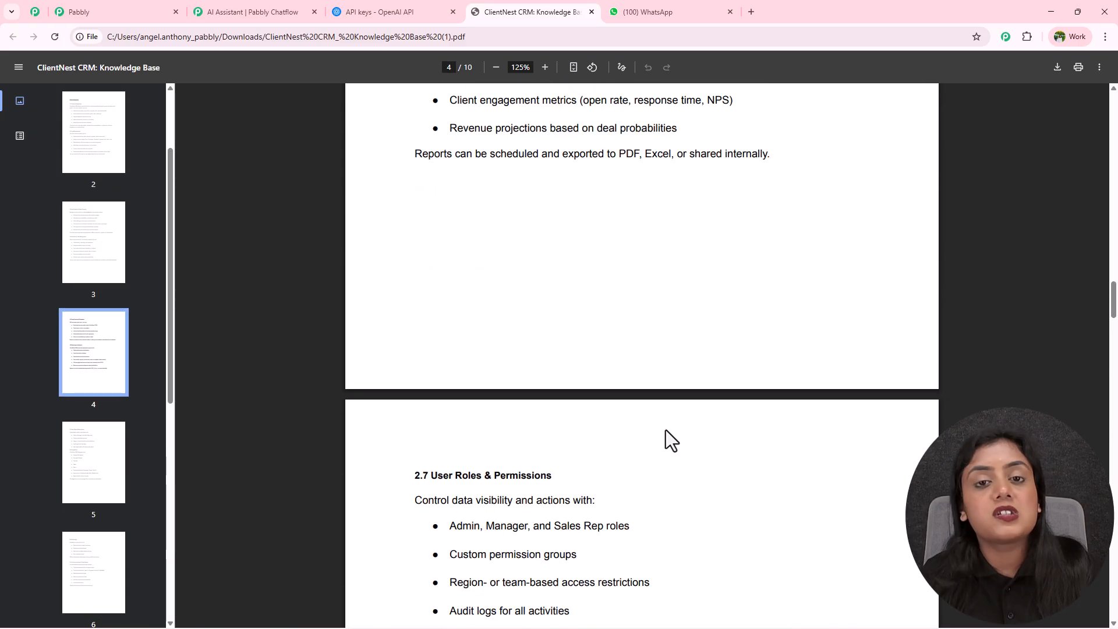
{"action": "scroll", "coordinate": [665, 430], "scroll_direction": "up", "scroll_amount": 15}
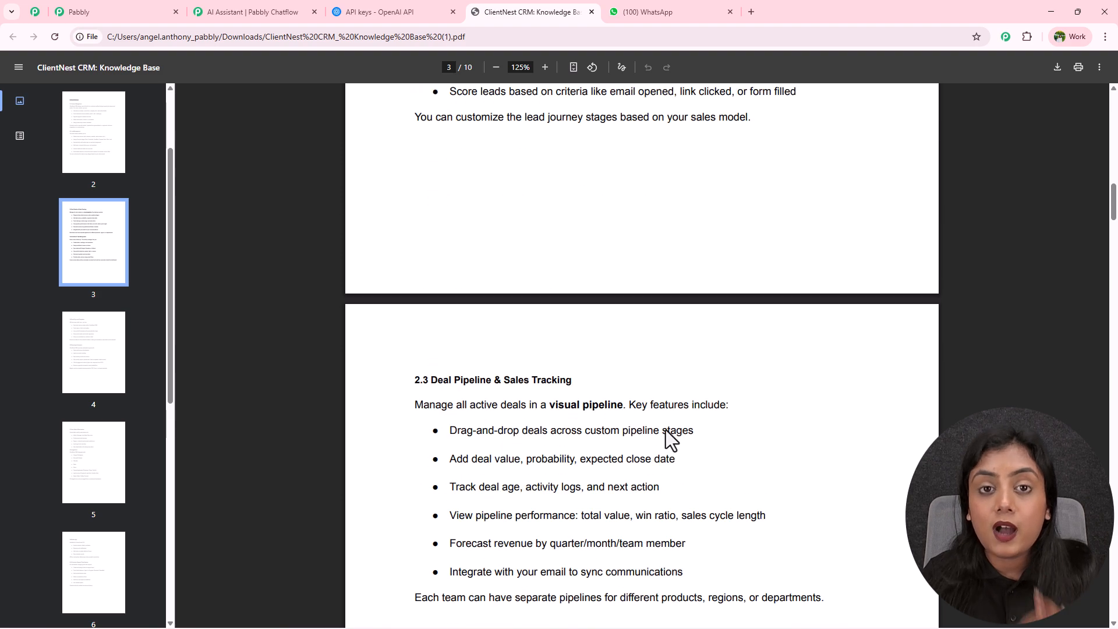
{"action": "scroll", "coordinate": [665, 430], "scroll_direction": "up", "scroll_amount": 2}
{"action": "left_click", "coordinate": [704, 325]}
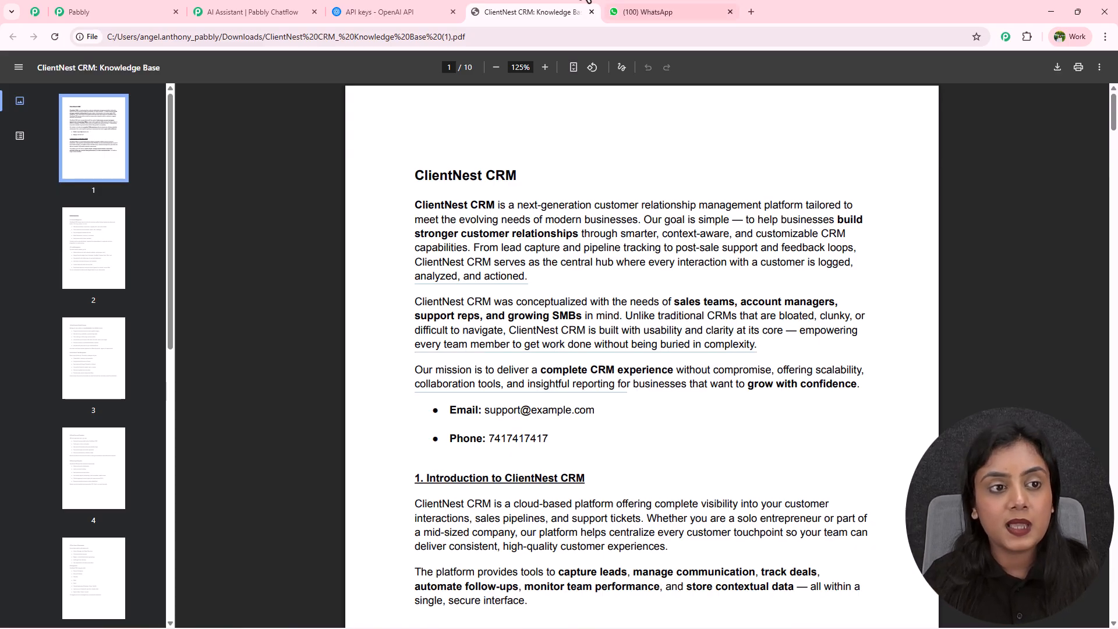
Step: Upload "ClientNest CRM_ Knowledge Base (1)" from Downloads as the assistant's knowledge source and check its entry in the Knowledge Sources list
{"action": "left_click", "coordinate": [271, 2]}
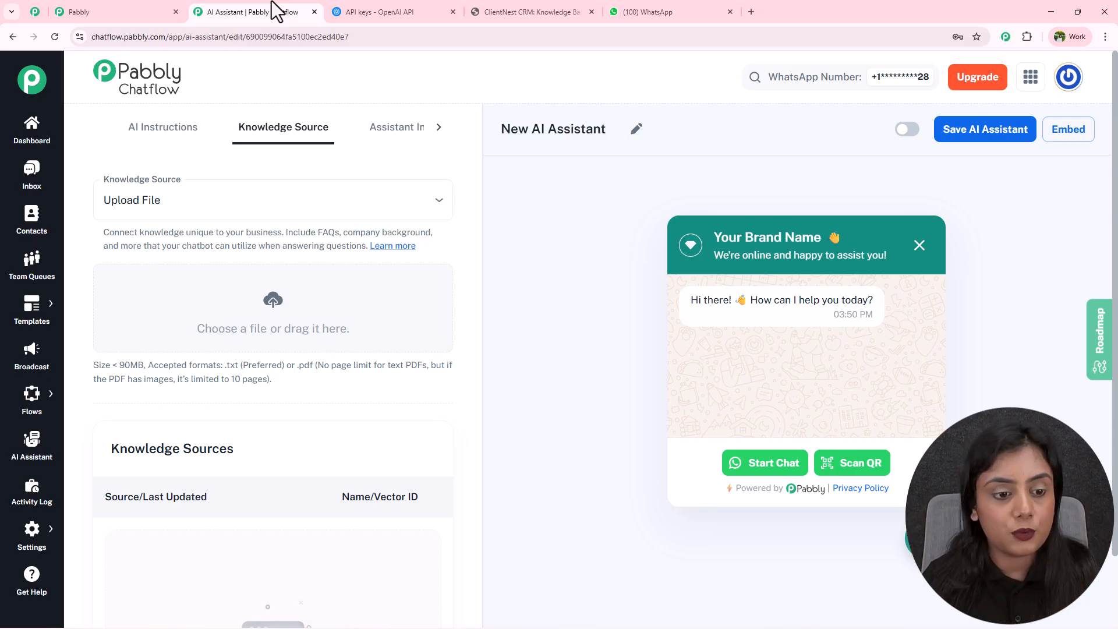
{"action": "left_click", "coordinate": [272, 301]}
{"action": "left_click", "coordinate": [54, 173]}
{"action": "left_click", "coordinate": [150, 117]}
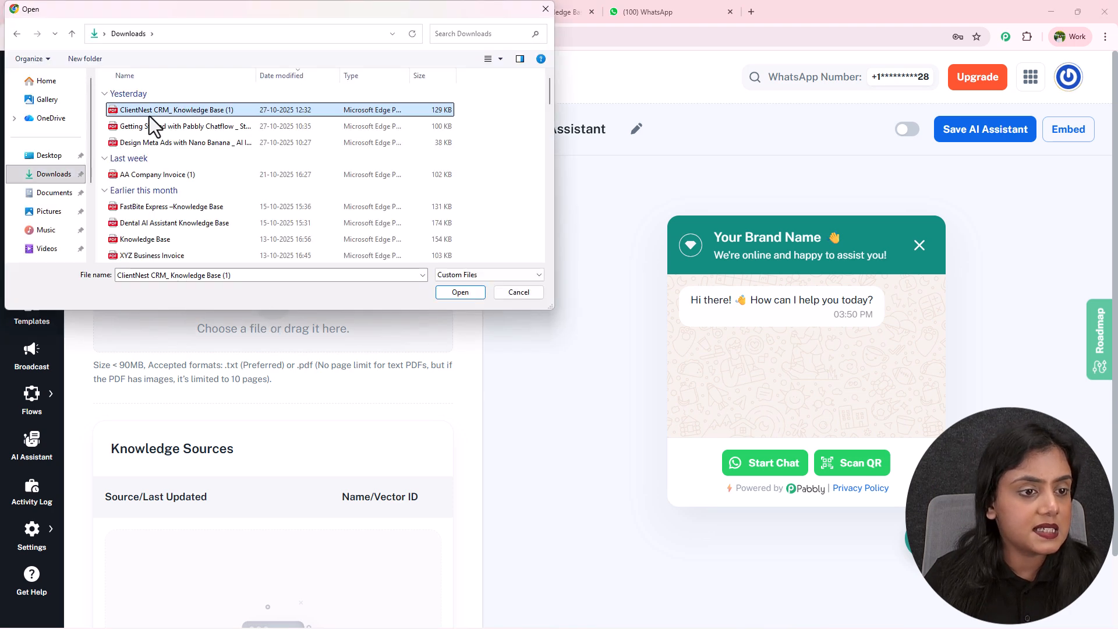
{"action": "left_click", "coordinate": [451, 292]}
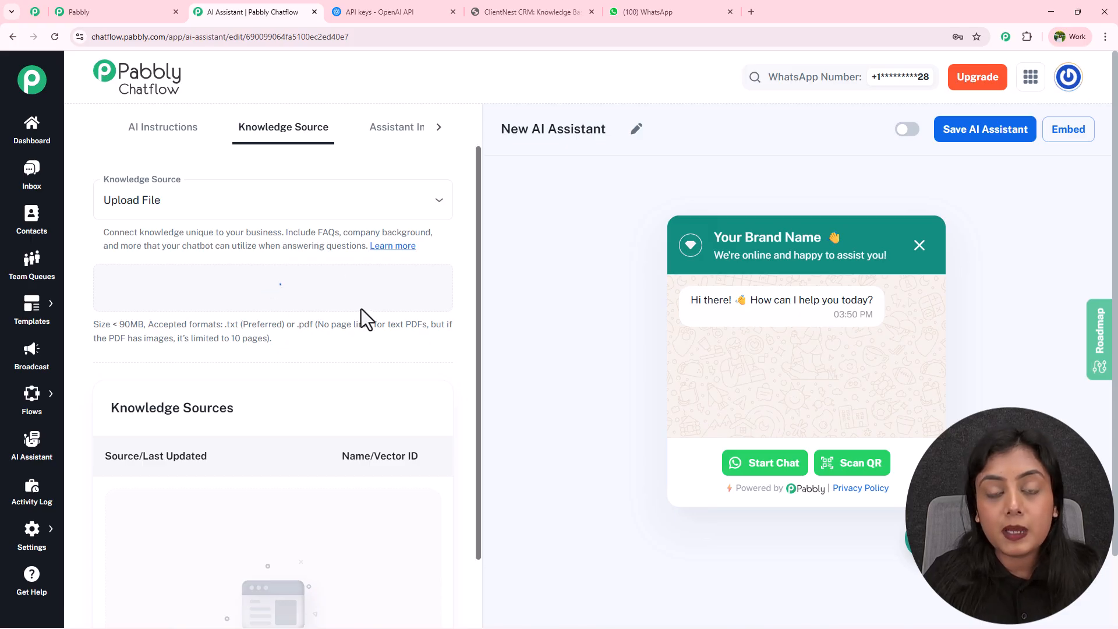
{"action": "scroll", "coordinate": [363, 296], "scroll_direction": "down", "scroll_amount": 2}
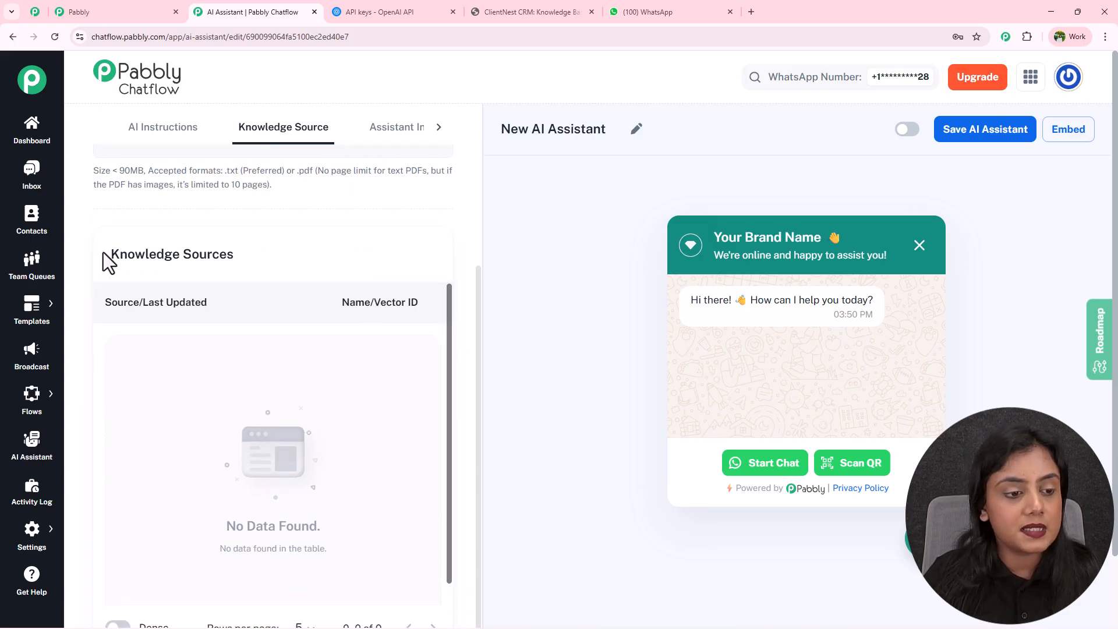
{"action": "scroll", "coordinate": [273, 400], "scroll_direction": "down", "scroll_amount": 1}
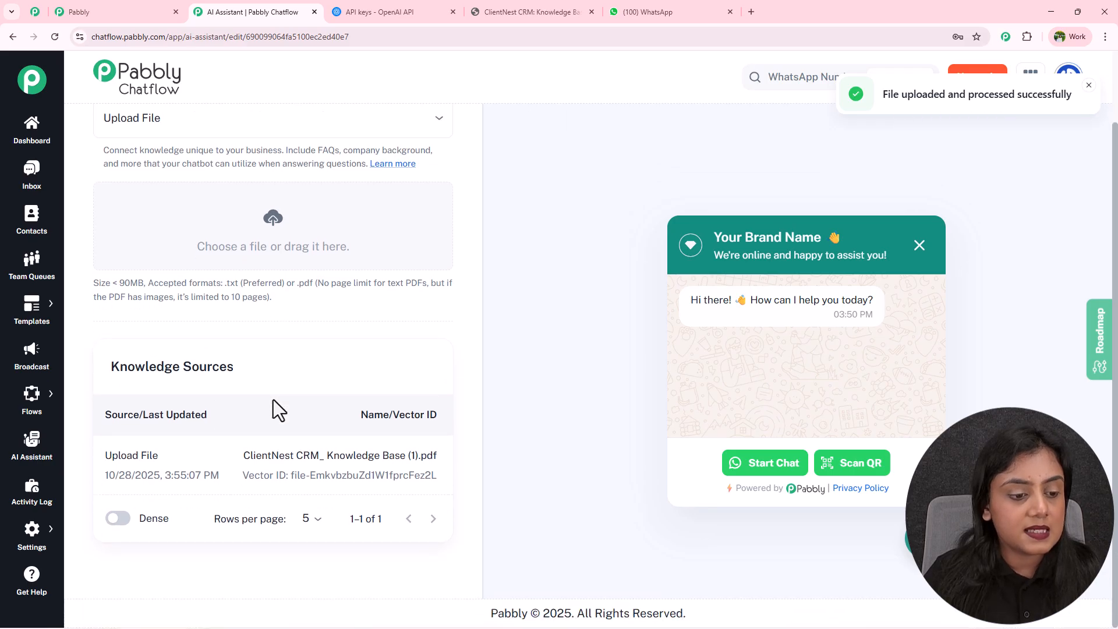
{"action": "left_click_drag", "start_coordinate": [242, 474], "coordinate": [536, 457]}
{"action": "left_click", "coordinate": [537, 456]}
{"action": "scroll", "coordinate": [379, 407], "scroll_direction": "up", "scroll_amount": 1}
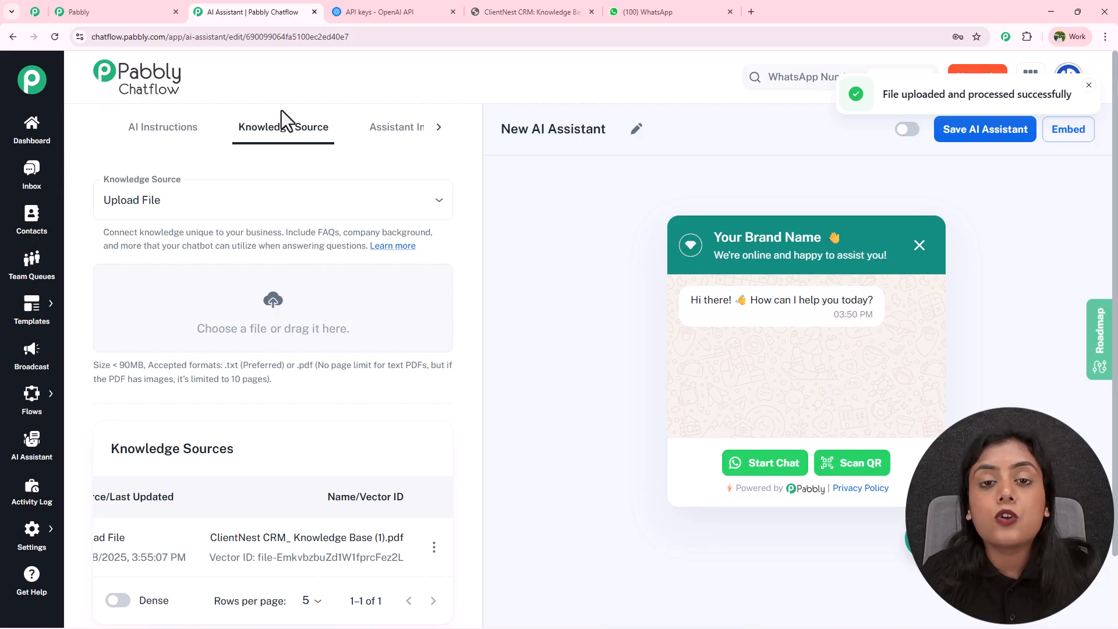
Step: In the Assistant Interface settings, change the brand name in the header display heading to "ClientNest CRM", matching the knowledge base PDF title
{"action": "left_click", "coordinate": [401, 137]}
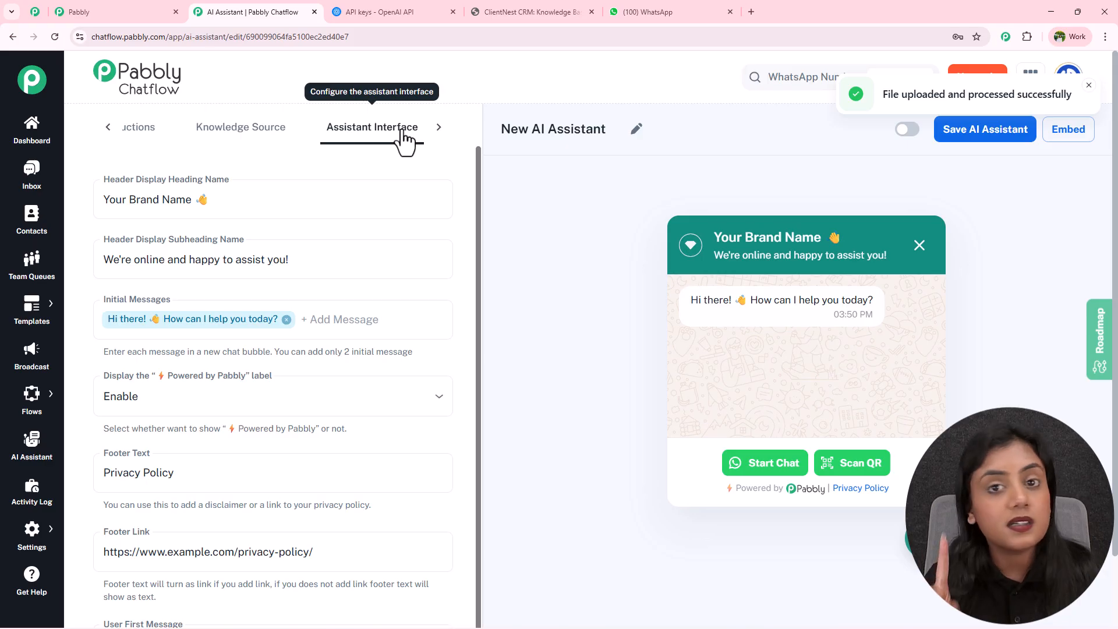
{"action": "left_click", "coordinate": [439, 127]}
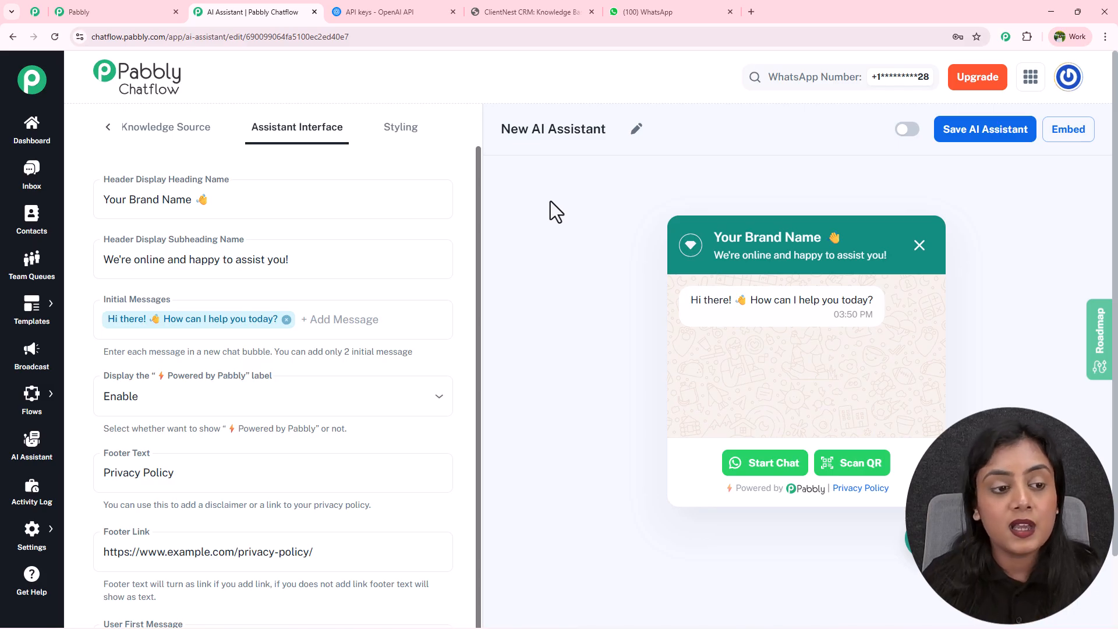
{"action": "left_click", "coordinate": [192, 201]}
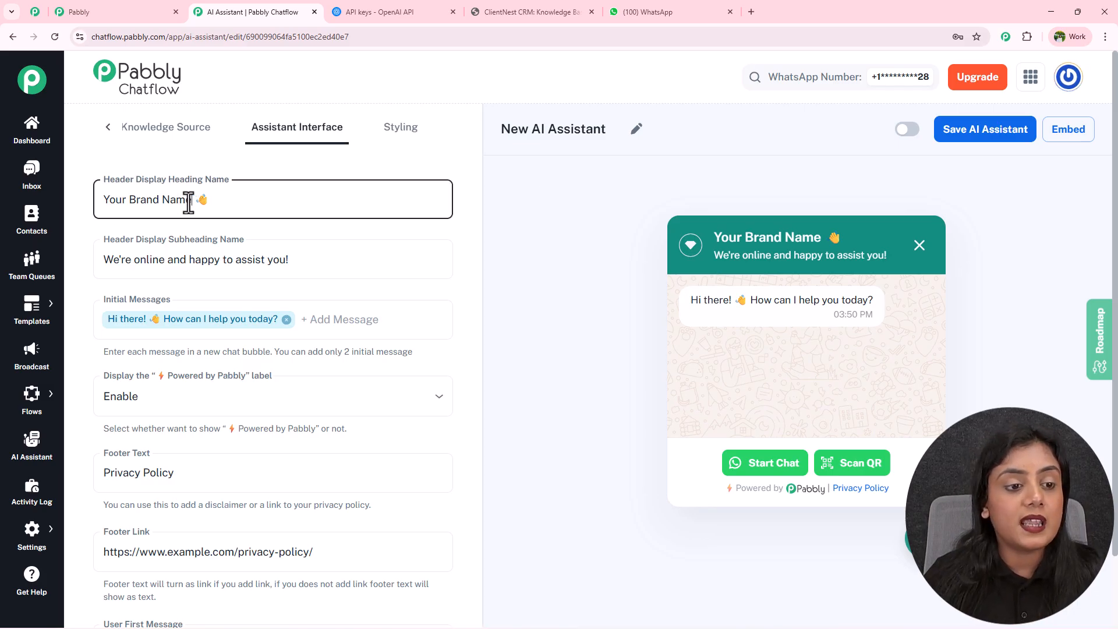
{"action": "left_click_drag", "start_coordinate": [192, 201], "coordinate": [91, 197]}
{"action": "left_click", "coordinate": [527, 12]}
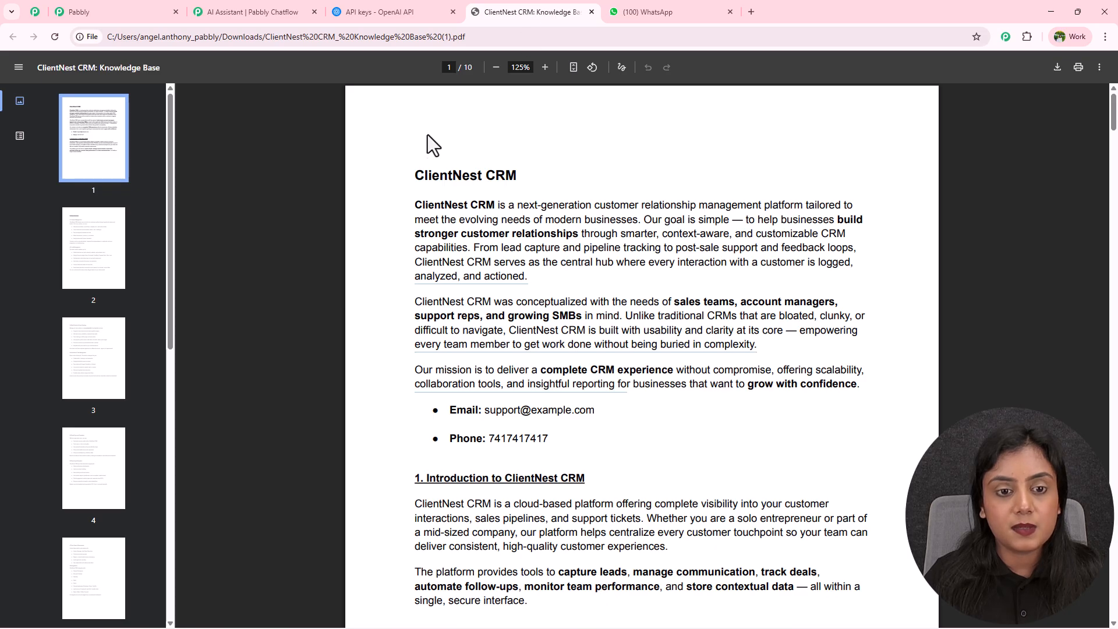
{"action": "left_click_drag", "start_coordinate": [415, 174], "coordinate": [559, 170]}
{"action": "left_click", "coordinate": [254, 8]}
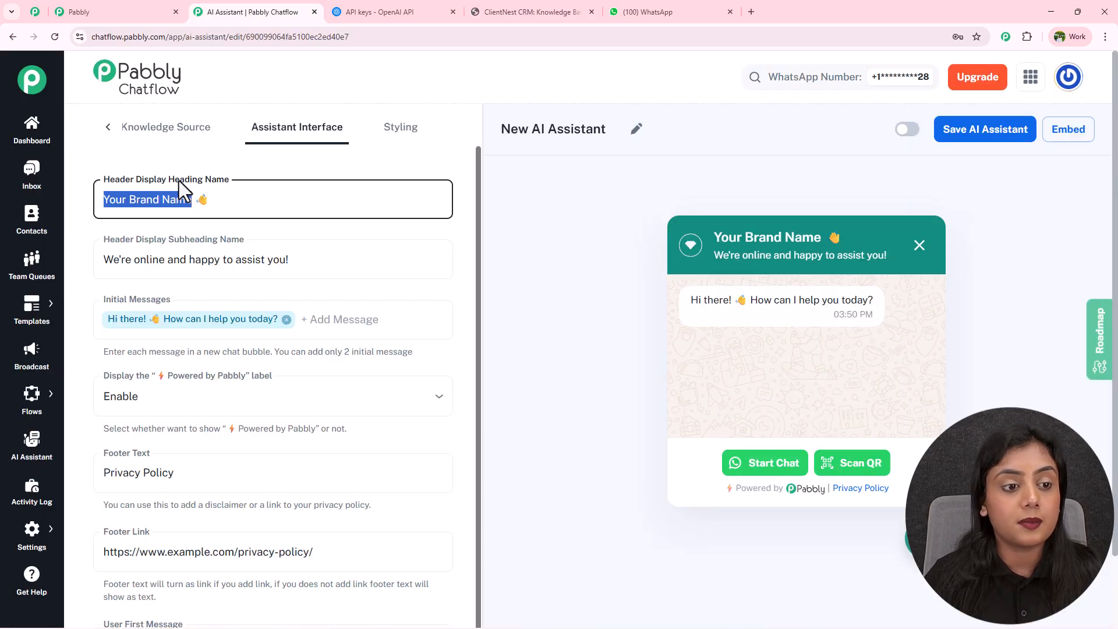
{"action": "type", "text": "ClientNest CRM"}
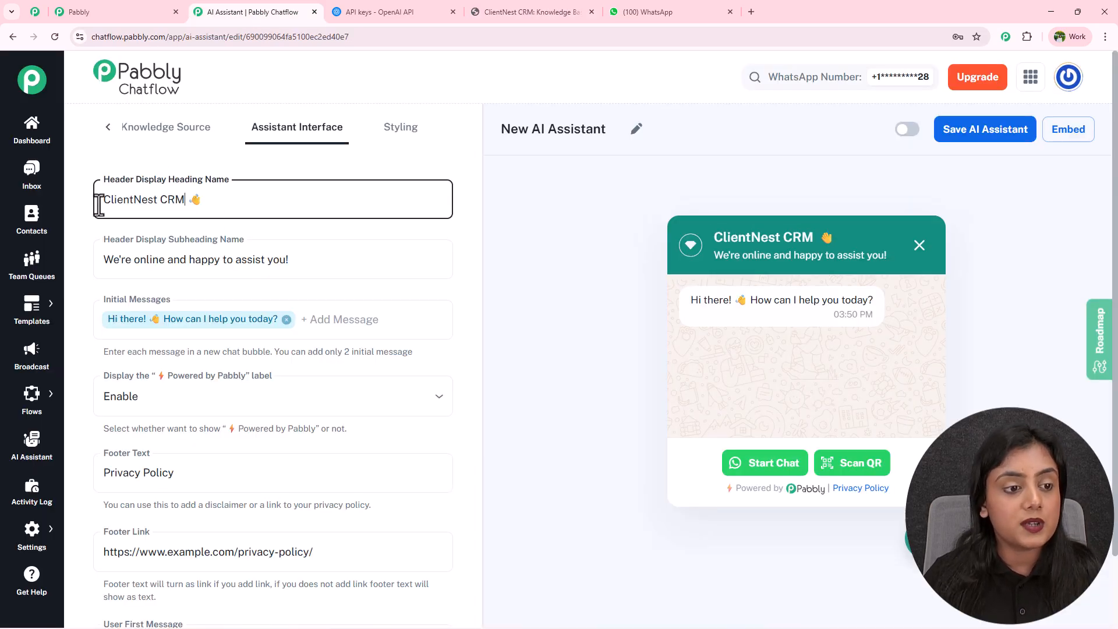
Step: Check the heading, subheading, greeting message and footer in the assistant's chat preview
{"action": "left_click", "coordinate": [795, 234]}
{"action": "left_click_drag", "start_coordinate": [795, 231], "coordinate": [711, 236]}
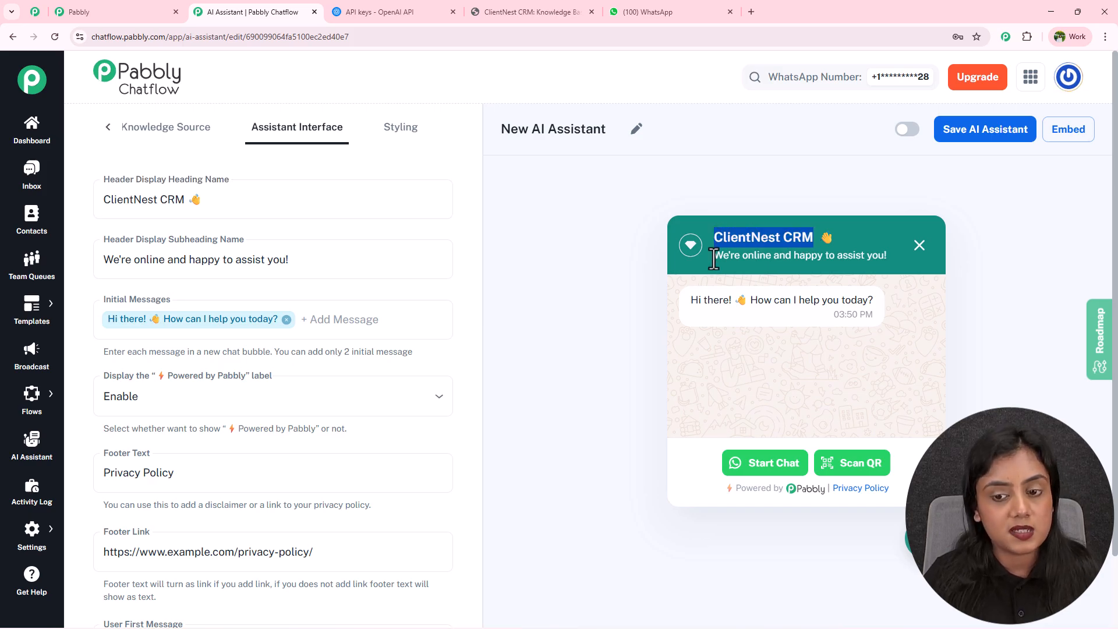
{"action": "left_click", "coordinate": [752, 257]}
{"action": "triple_click", "coordinate": [752, 256]}
{"action": "left_click_drag", "start_coordinate": [714, 297], "coordinate": [819, 300]}
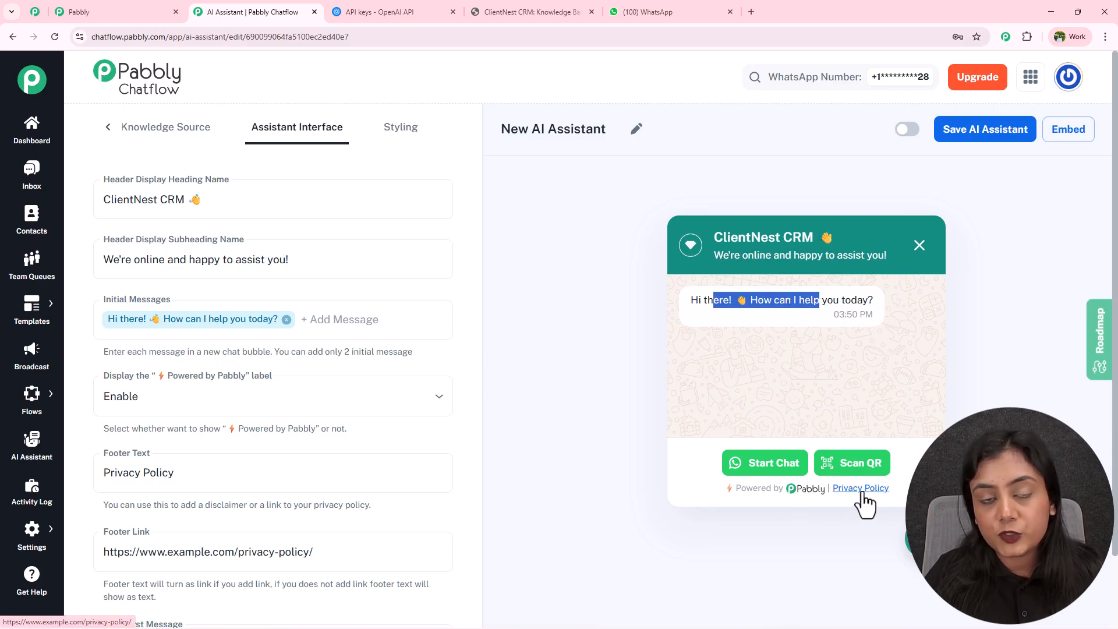
{"action": "scroll", "coordinate": [281, 382], "scroll_direction": "down", "scroll_amount": 1}
{"action": "scroll", "coordinate": [282, 386], "scroll_direction": "up", "scroll_amount": 1}
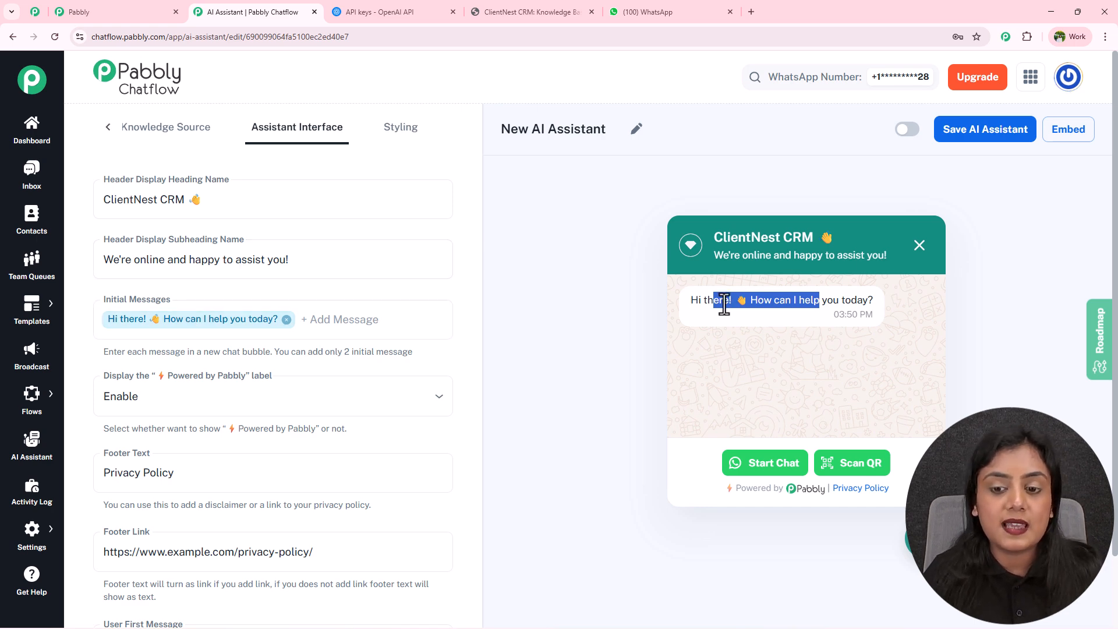
Step: Review the remaining Assistant Interface settings: initial messages, "Powered by Pabbly" label, footer text, footer link and user first message
{"action": "left_click", "coordinate": [409, 314]}
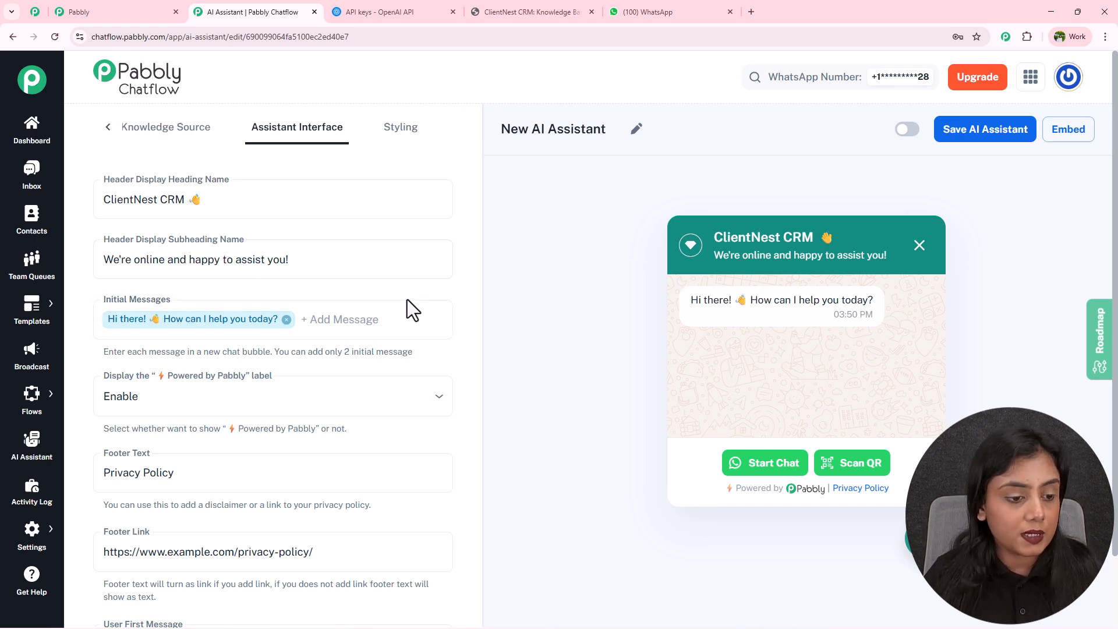
{"action": "scroll", "coordinate": [407, 302], "scroll_direction": "down", "scroll_amount": 1}
{"action": "left_click", "coordinate": [277, 378]}
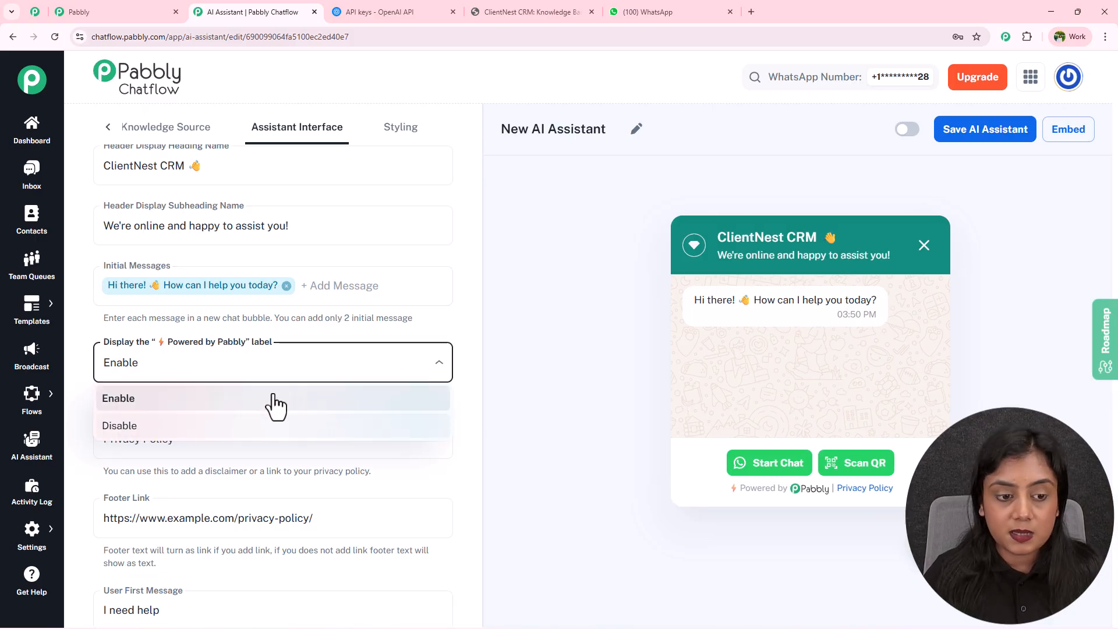
{"action": "left_click", "coordinate": [129, 373]}
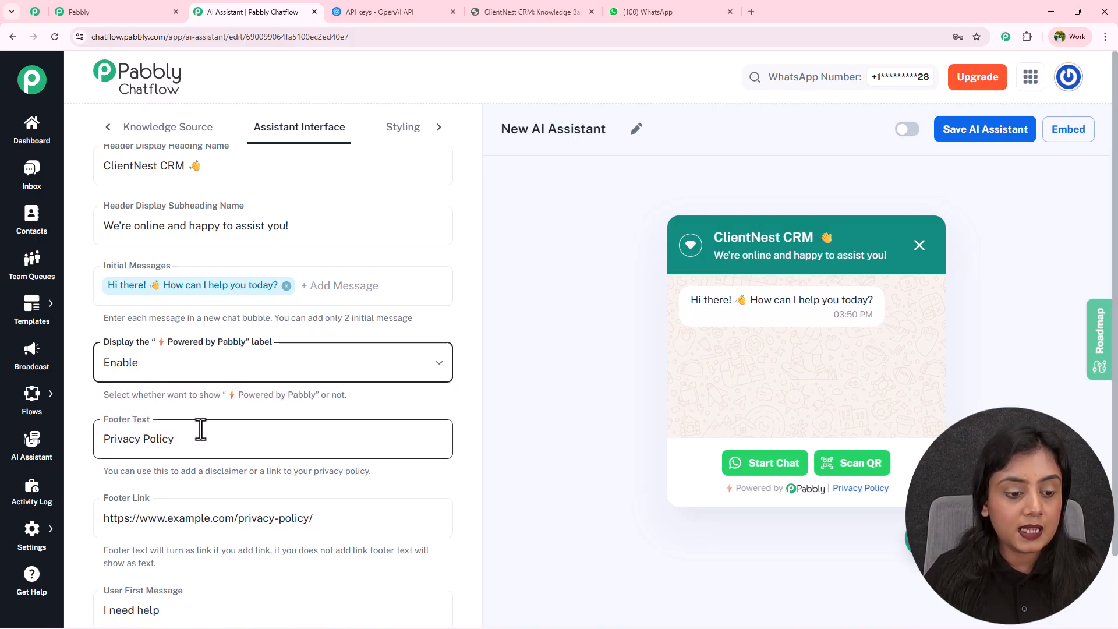
{"action": "triple_click", "coordinate": [133, 438]}
{"action": "left_click_drag", "start_coordinate": [370, 514], "coordinate": [141, 507]}
{"action": "left_click", "coordinate": [267, 491]}
{"action": "scroll", "coordinate": [268, 478], "scroll_direction": "down", "scroll_amount": 2}
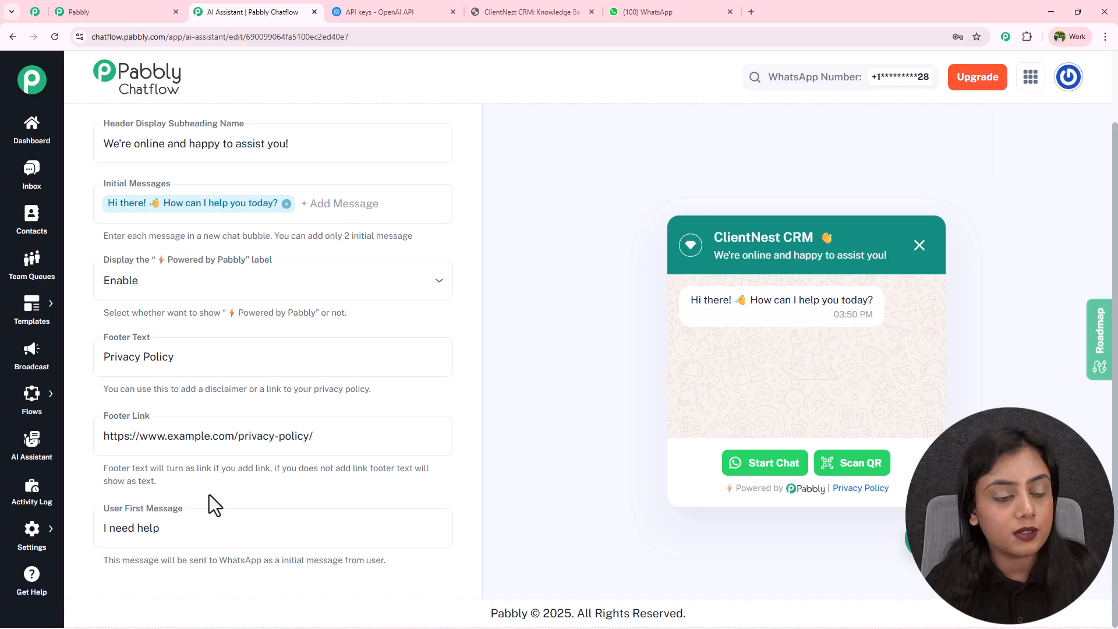
{"action": "left_click", "coordinate": [161, 527]}
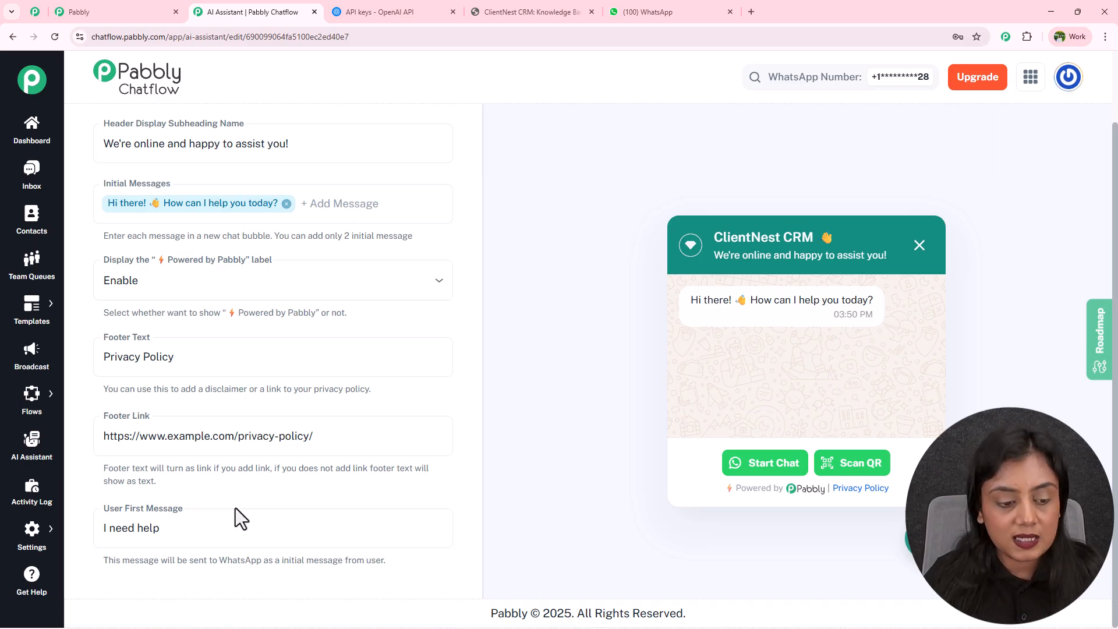
{"action": "scroll", "coordinate": [239, 504], "scroll_direction": "up", "scroll_amount": 2}
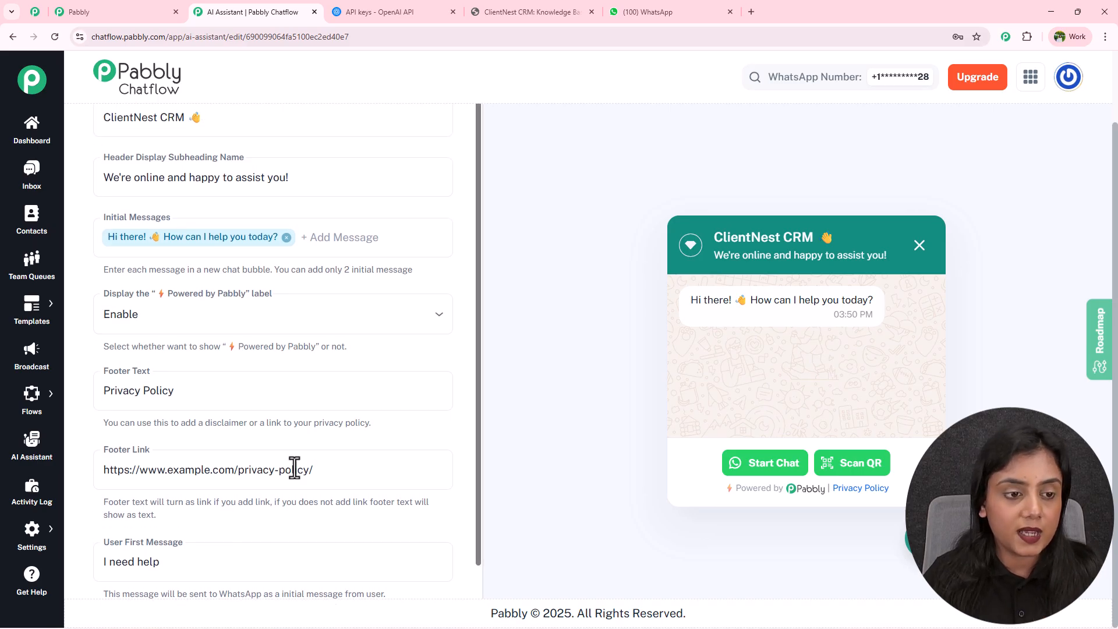
Step: Look through the assistant's Styling settings, covering theme mode, assistant shape, colors and the header, assistant and background pictures
{"action": "left_click", "coordinate": [404, 131]}
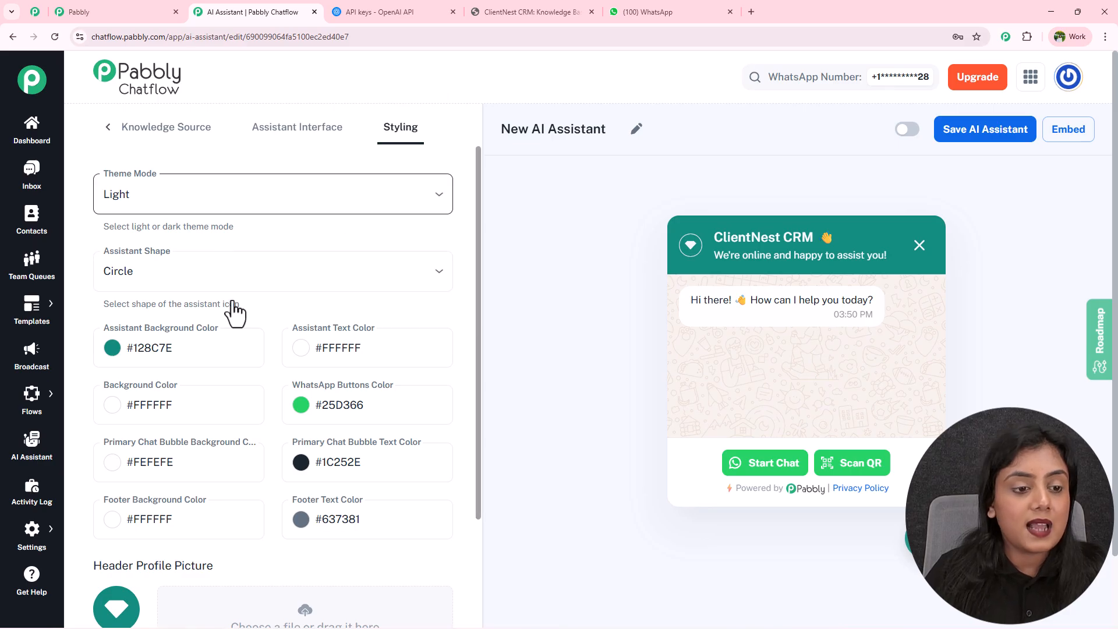
{"action": "scroll", "coordinate": [391, 274], "scroll_direction": "down", "scroll_amount": 4}
{"action": "scroll", "coordinate": [392, 274], "scroll_direction": "up", "scroll_amount": 4}
{"action": "left_click", "coordinate": [256, 209]}
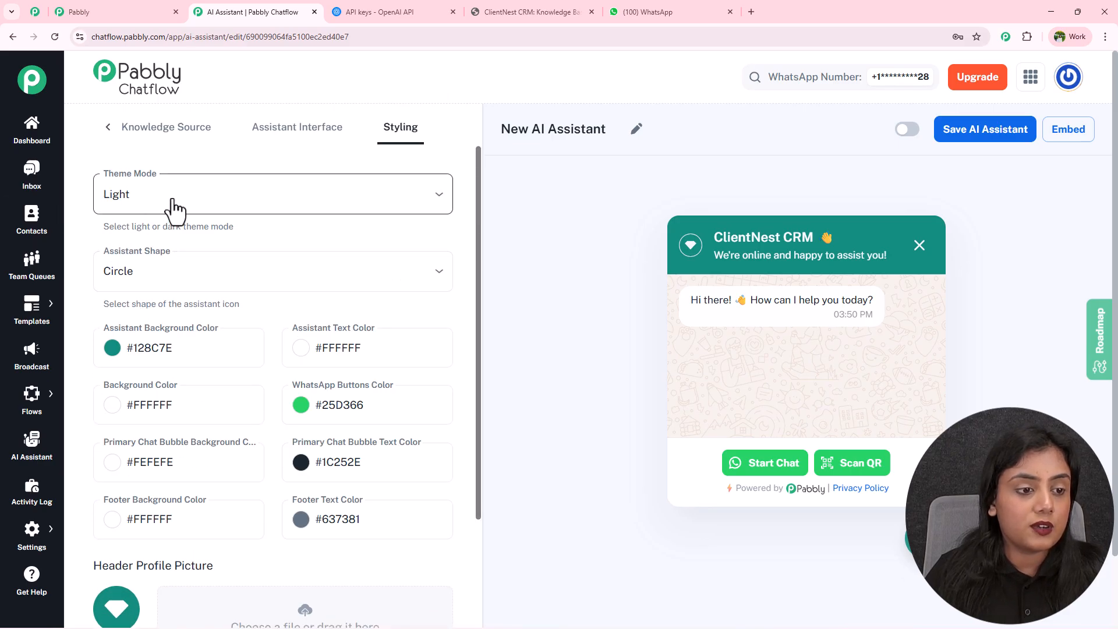
{"action": "left_click", "coordinate": [227, 163]}
{"action": "scroll", "coordinate": [259, 273], "scroll_direction": "down", "scroll_amount": 5}
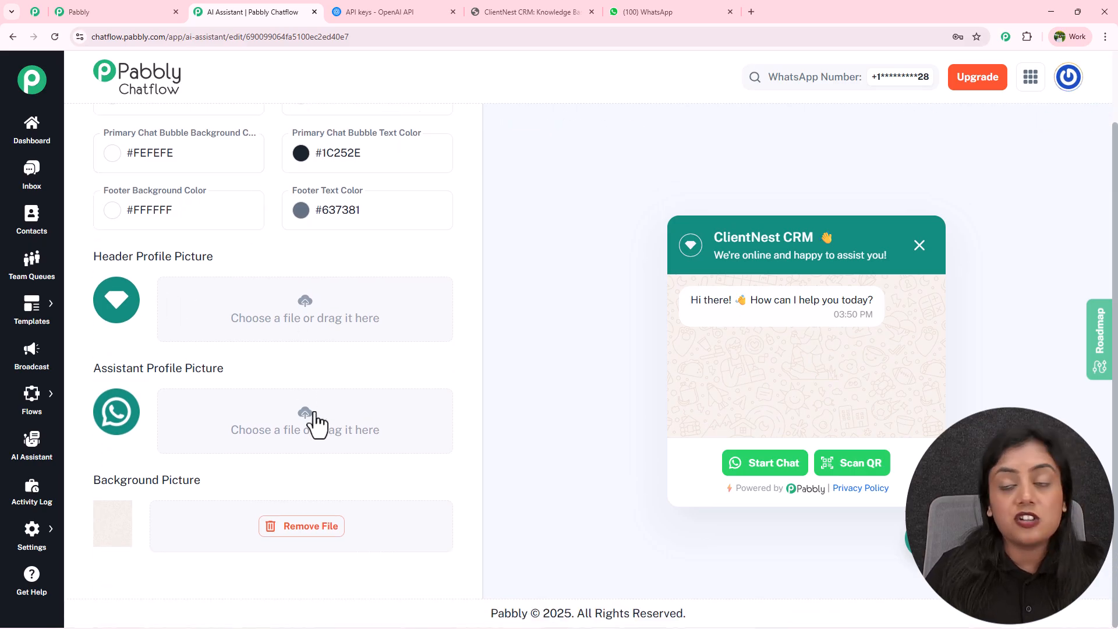
{"action": "scroll", "coordinate": [329, 434], "scroll_direction": "up", "scroll_amount": 3}
{"action": "scroll", "coordinate": [329, 434], "scroll_direction": "up", "scroll_amount": 3}
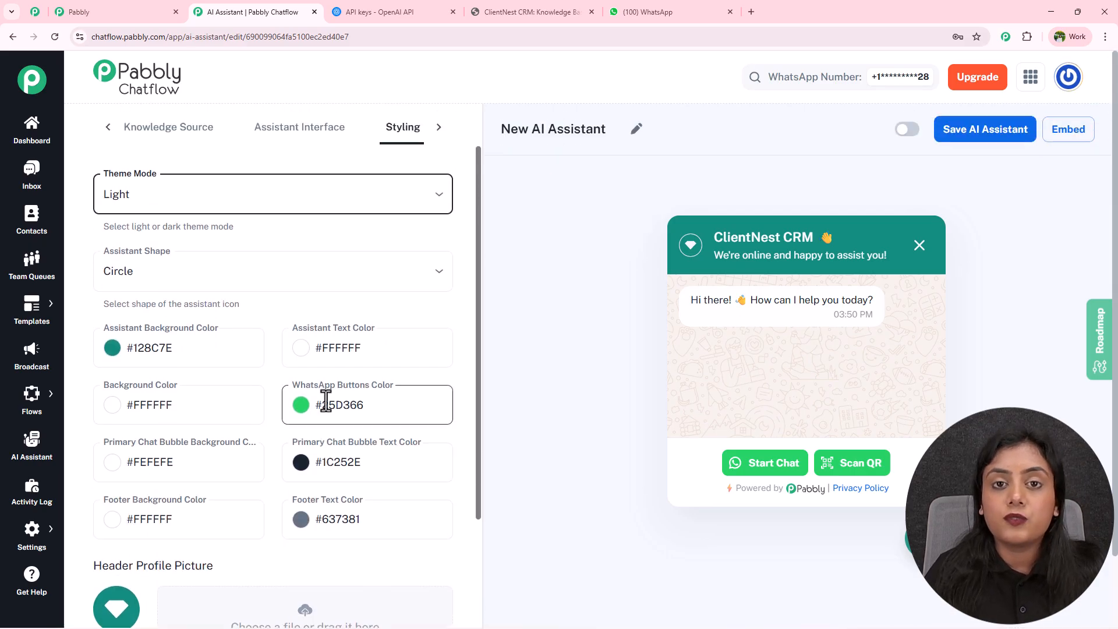
Step: Return to the AI Instructions settings, switch the assistant on and save it
{"action": "left_click", "coordinate": [108, 126]}
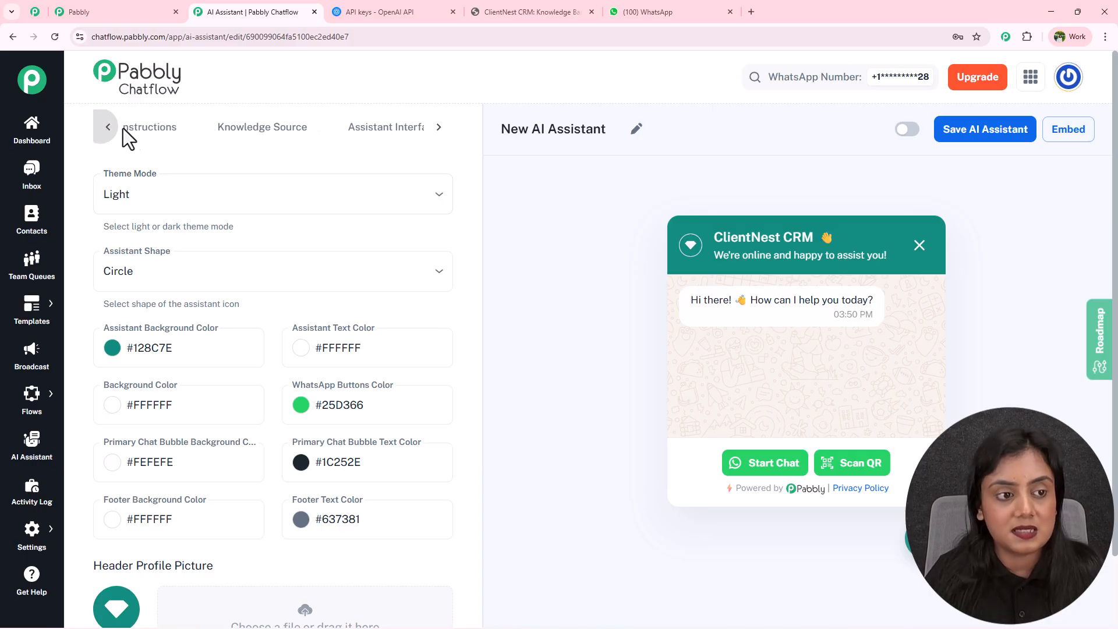
{"action": "left_click", "coordinate": [129, 130]}
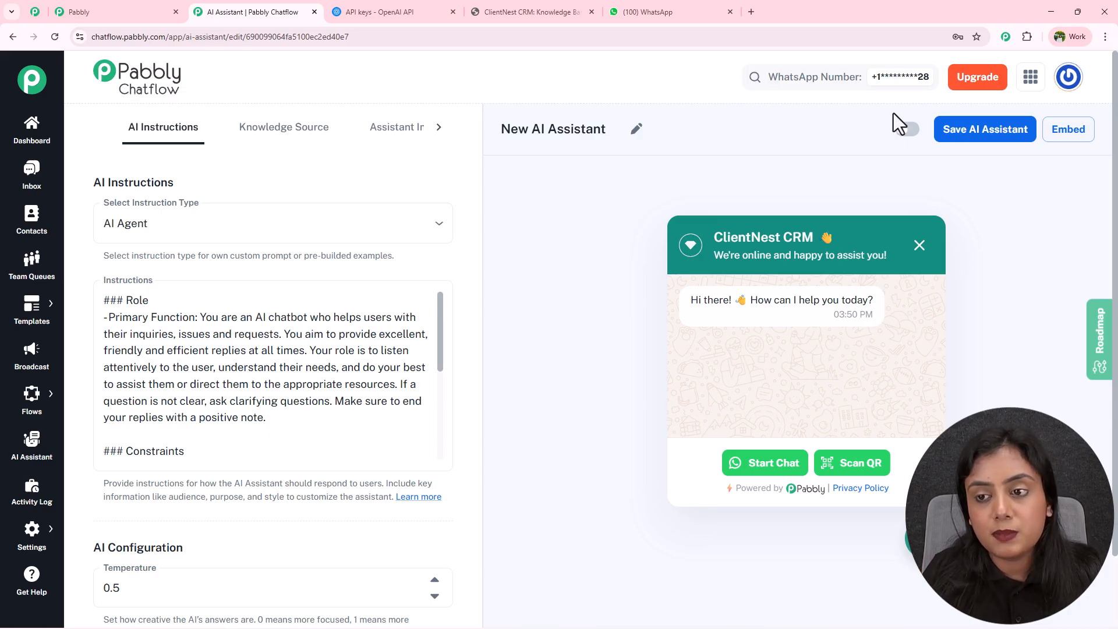
{"action": "left_click", "coordinate": [907, 131]}
{"action": "left_click", "coordinate": [972, 138]}
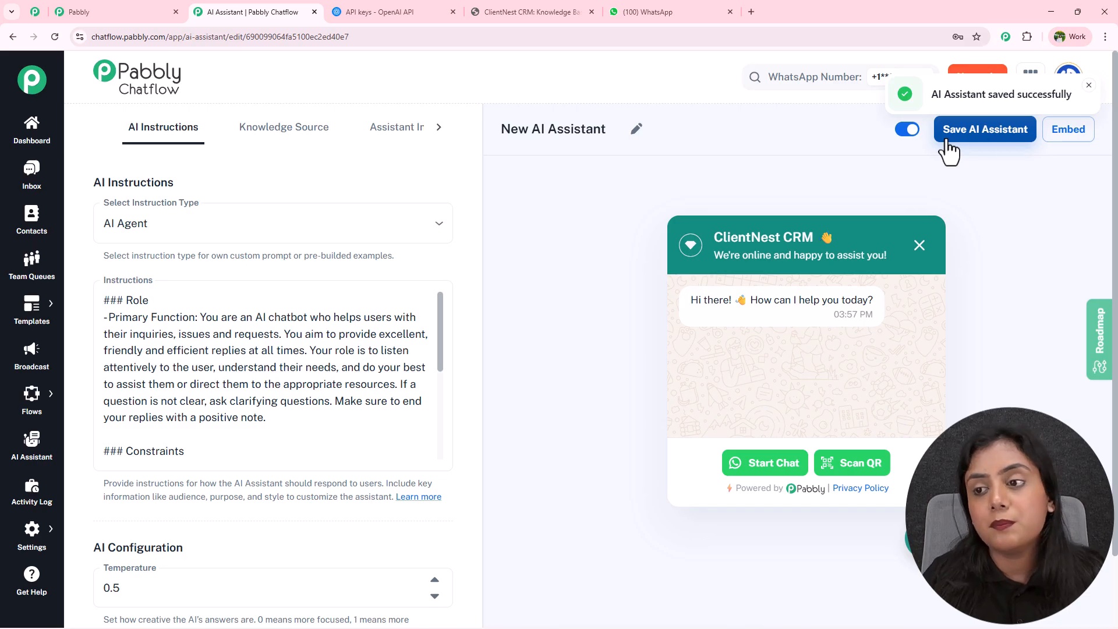
Step: View the assistant's embed script and close the Embed AI Assistant dialog
{"action": "left_click", "coordinate": [1057, 131]}
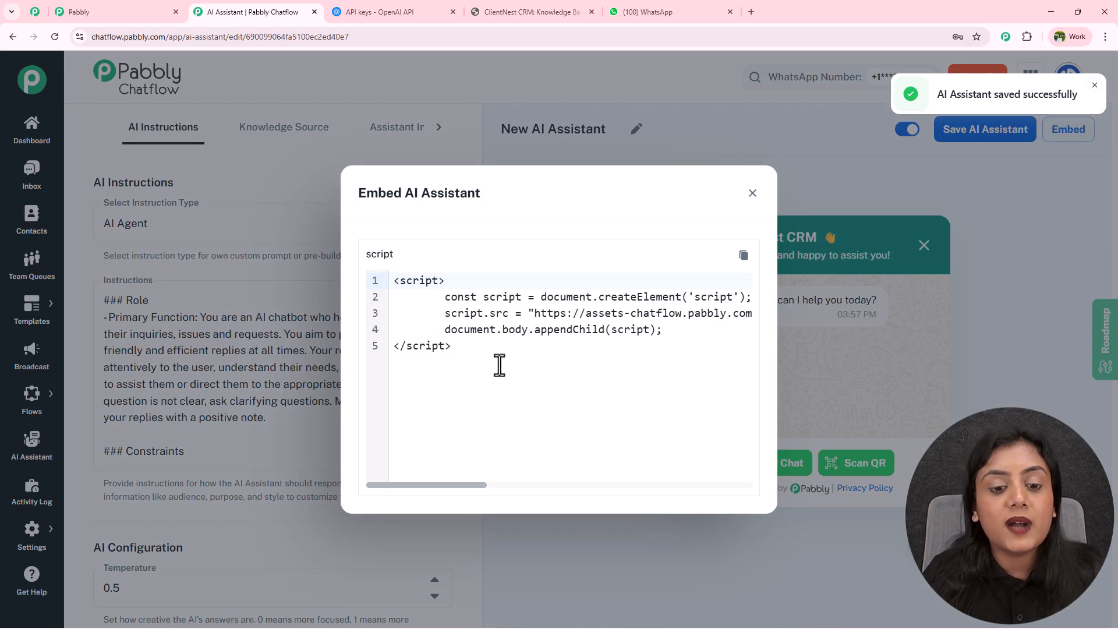
{"action": "left_click_drag", "start_coordinate": [501, 364], "coordinate": [346, 285]}
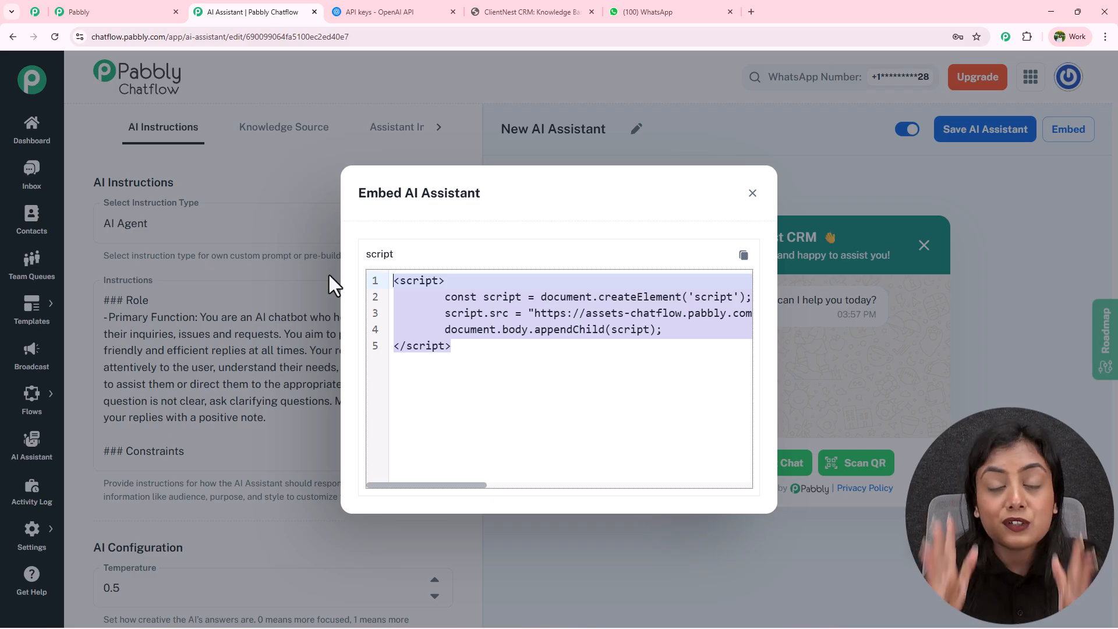
{"action": "left_click", "coordinate": [751, 195]}
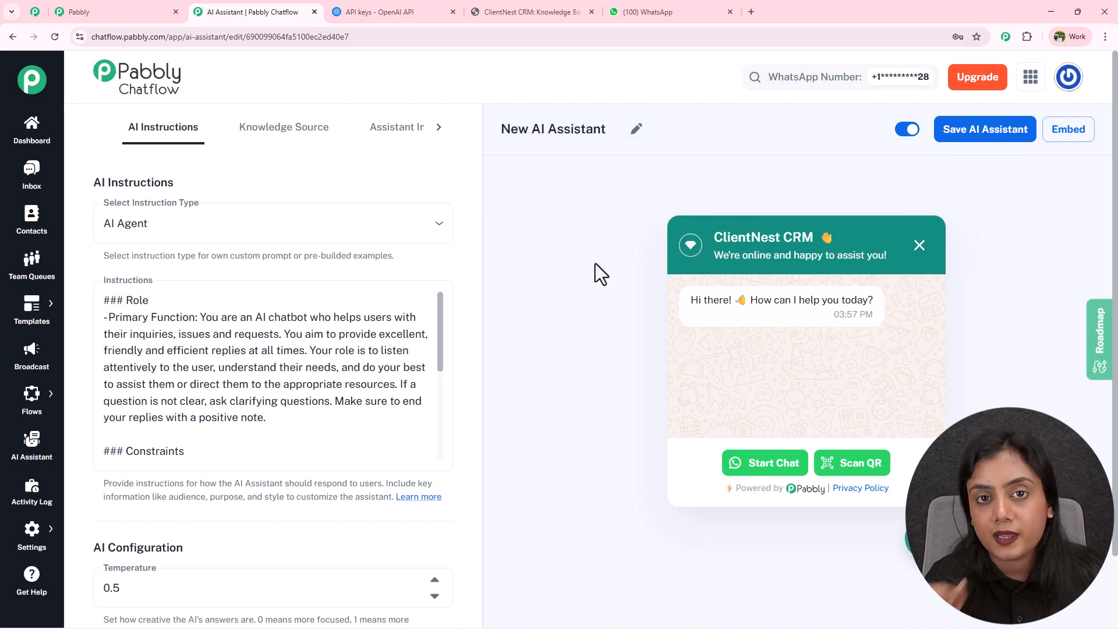
Step: Switch to WhatsApp Web and send "I need help" in the archived Pabbly Bot chat
{"action": "left_click", "coordinate": [702, 18]}
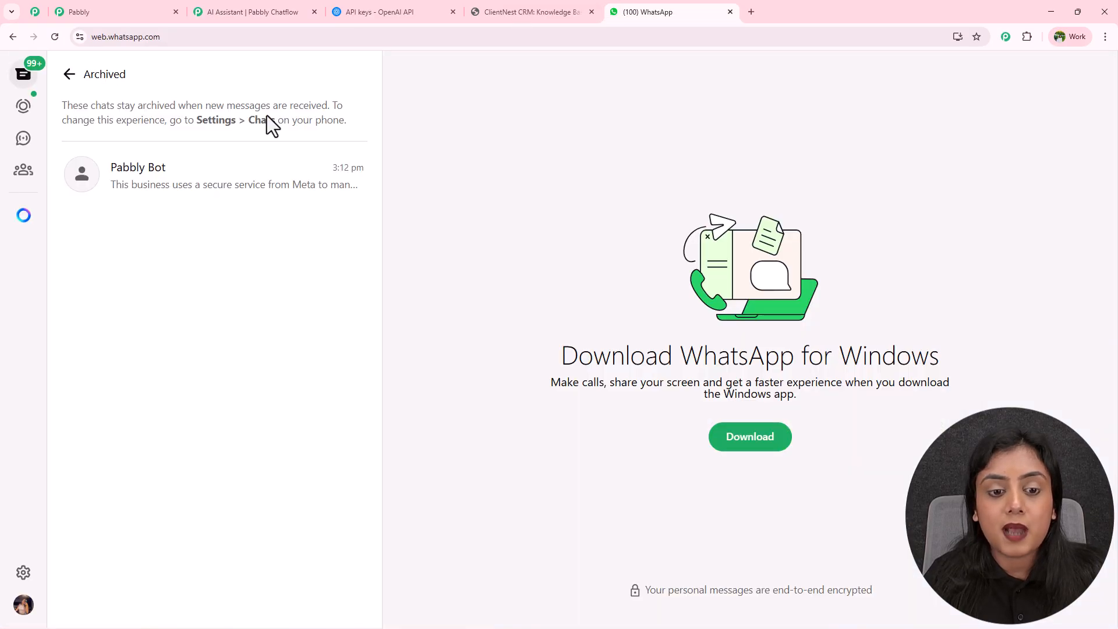
{"action": "left_click", "coordinate": [203, 197]}
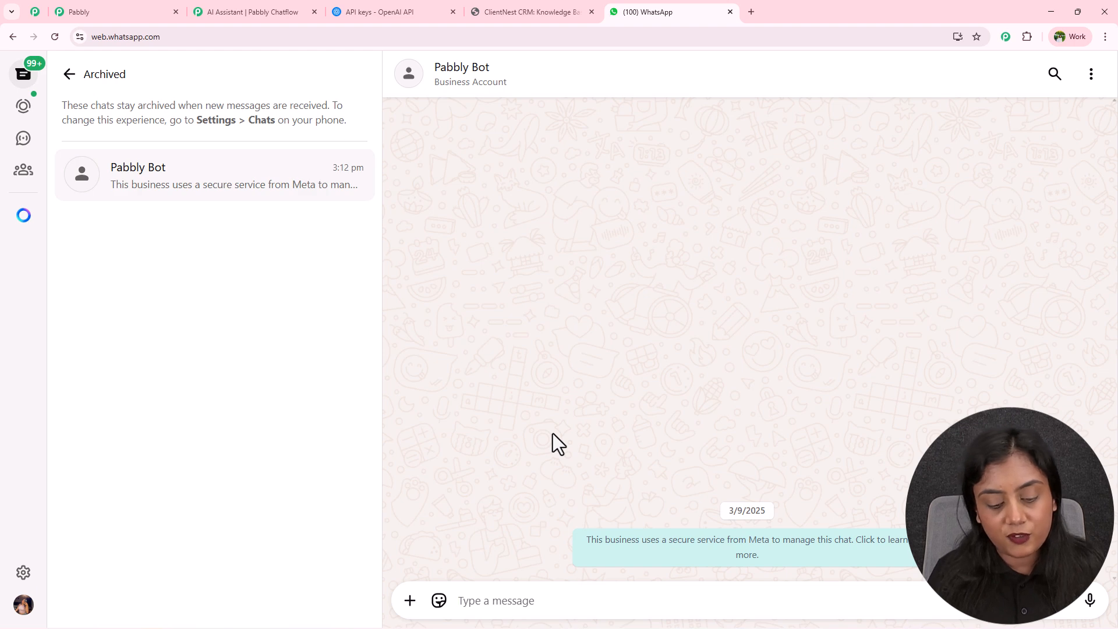
{"action": "type", "text": "I need help"}
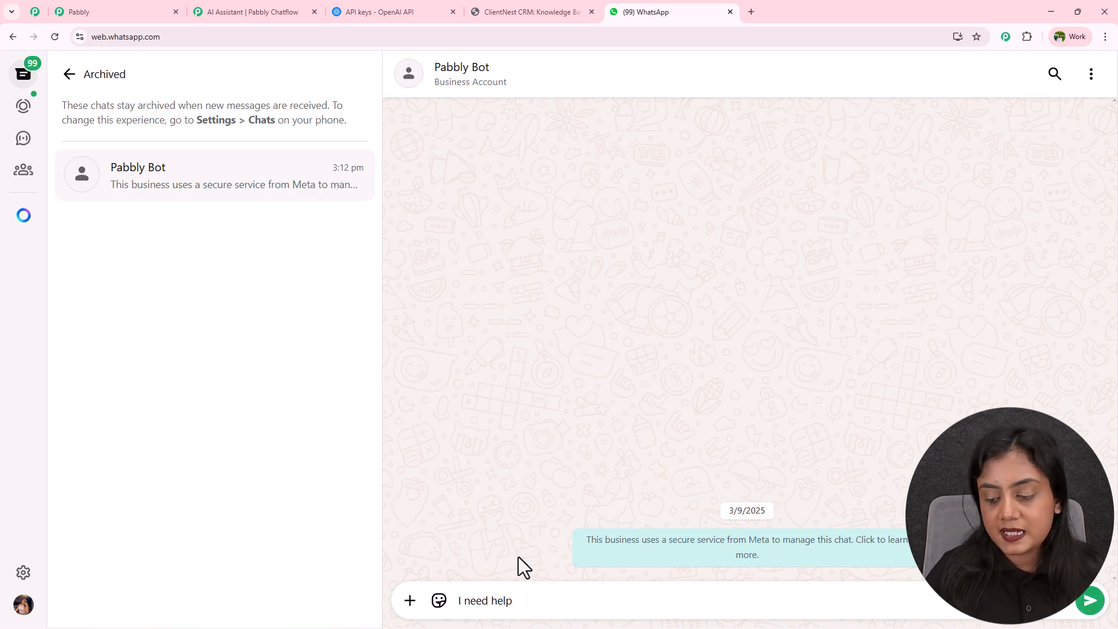
{"action": "key", "text": "Return"}
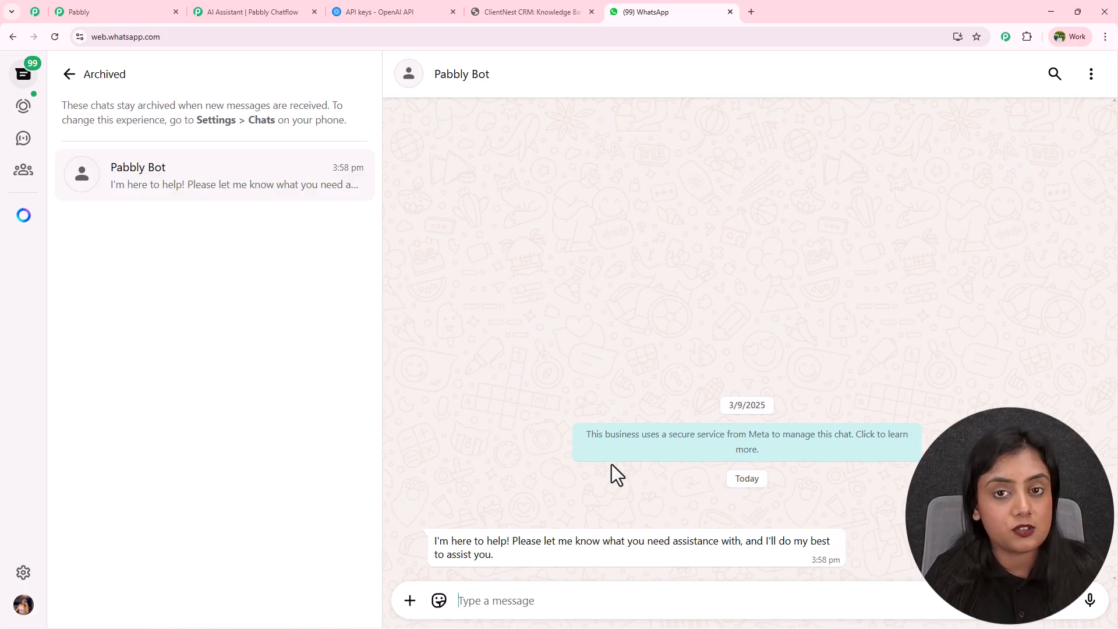
Step: Ask the bot "Does ClientNest CRM currently support marketing automation or inventory tracking?" and read its reply
{"action": "left_click", "coordinate": [512, 601]}
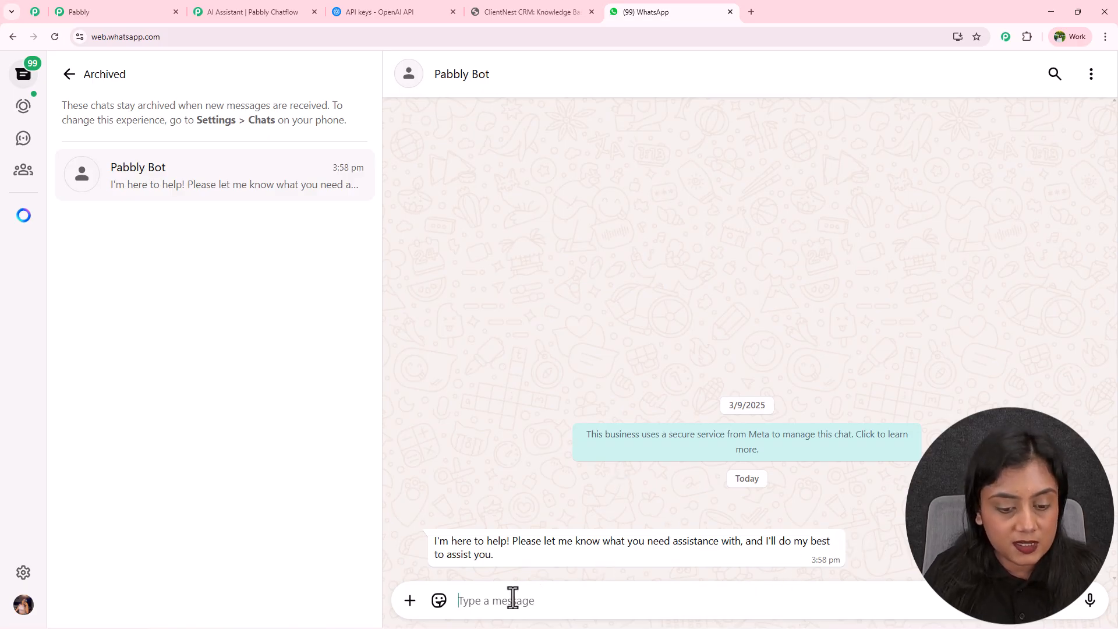
{"action": "type", "text": "Does ClientNest CRM currently support marketing automation or inventory tracking?"}
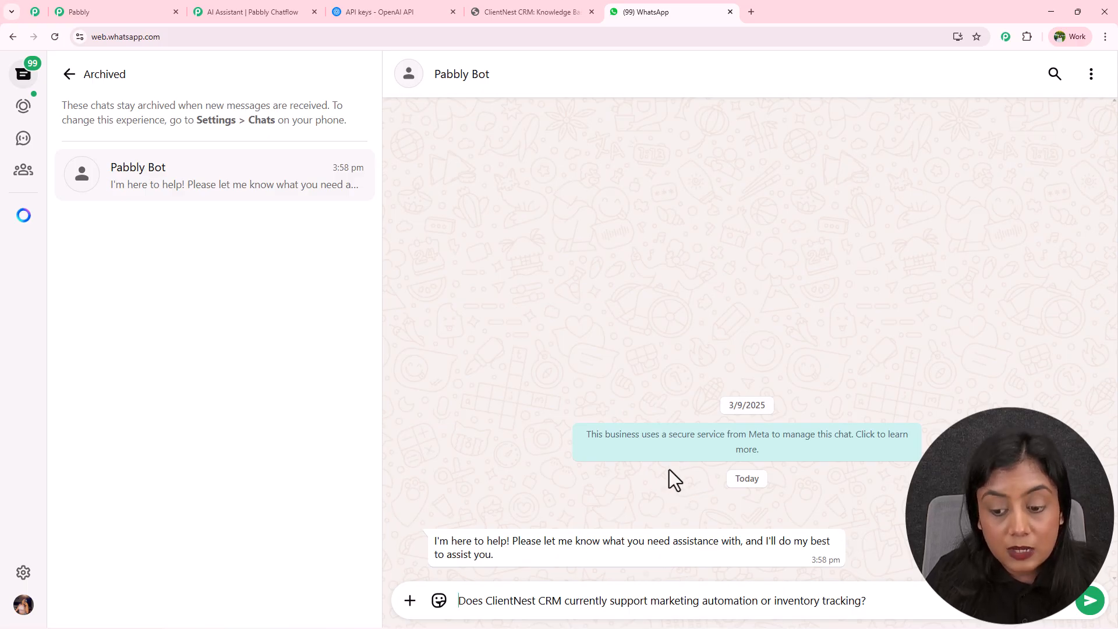
{"action": "key", "text": "Return"}
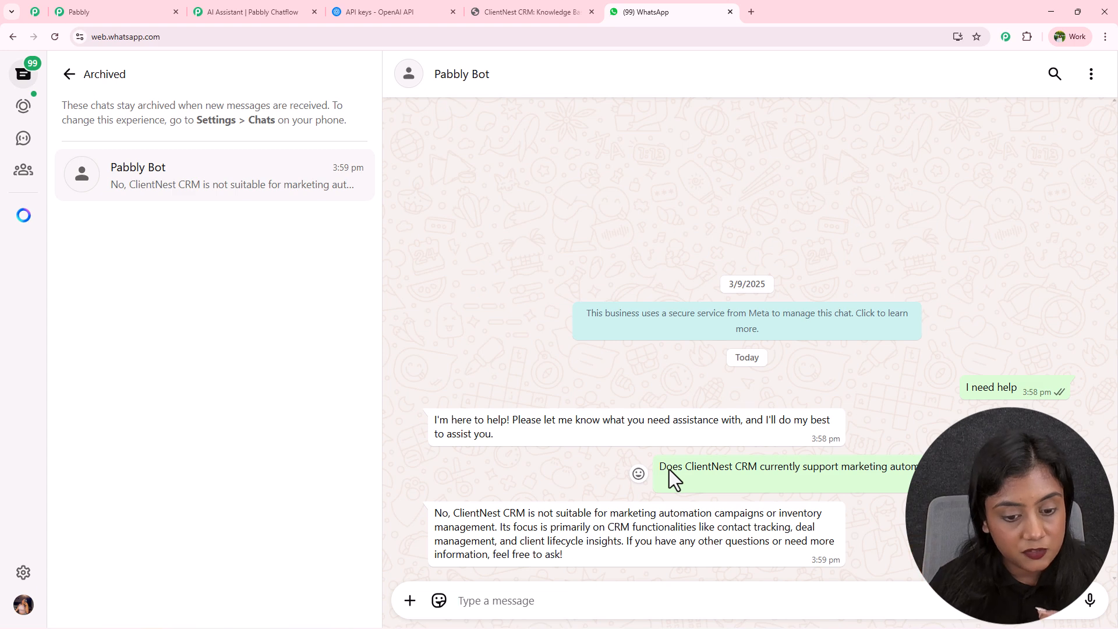
{"action": "left_click_drag", "start_coordinate": [528, 527], "coordinate": [611, 545]}
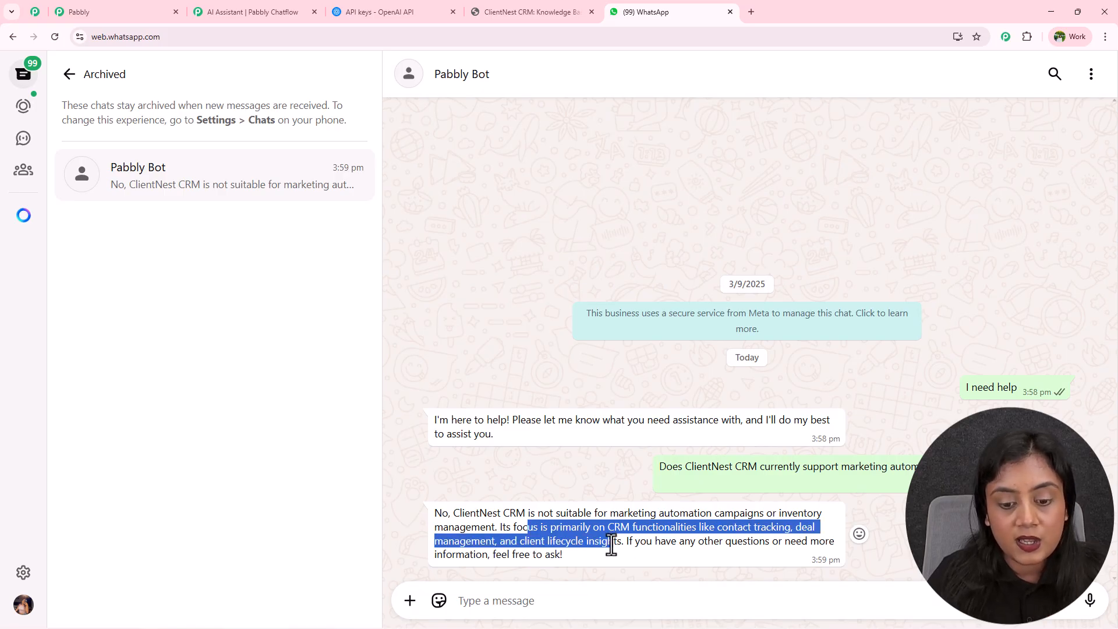
{"action": "left_click", "coordinate": [582, 515]}
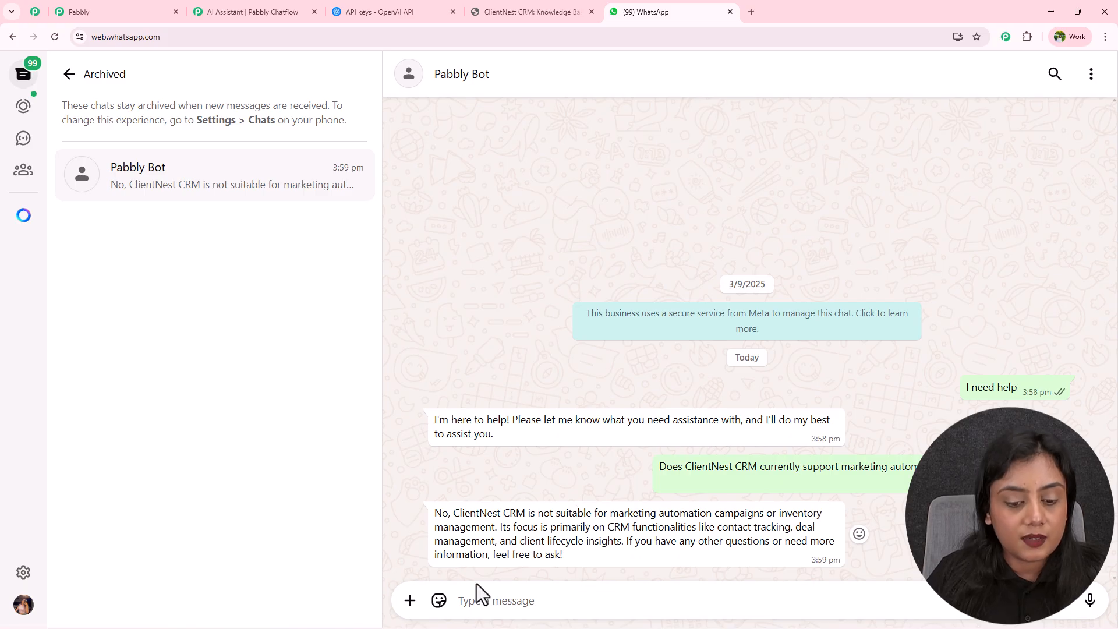
Step: Ask the bot "Are there training videos or live sessions available?" and read its reply
{"action": "left_click", "coordinate": [493, 599]}
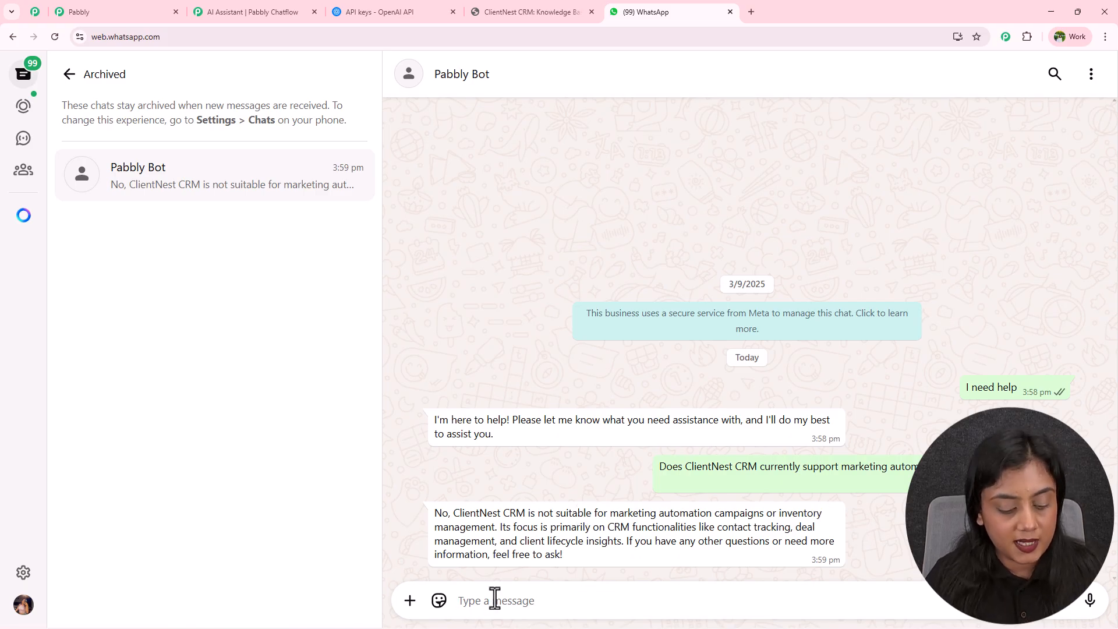
{"action": "type", "text": "Are there training videos or live sessions available?"}
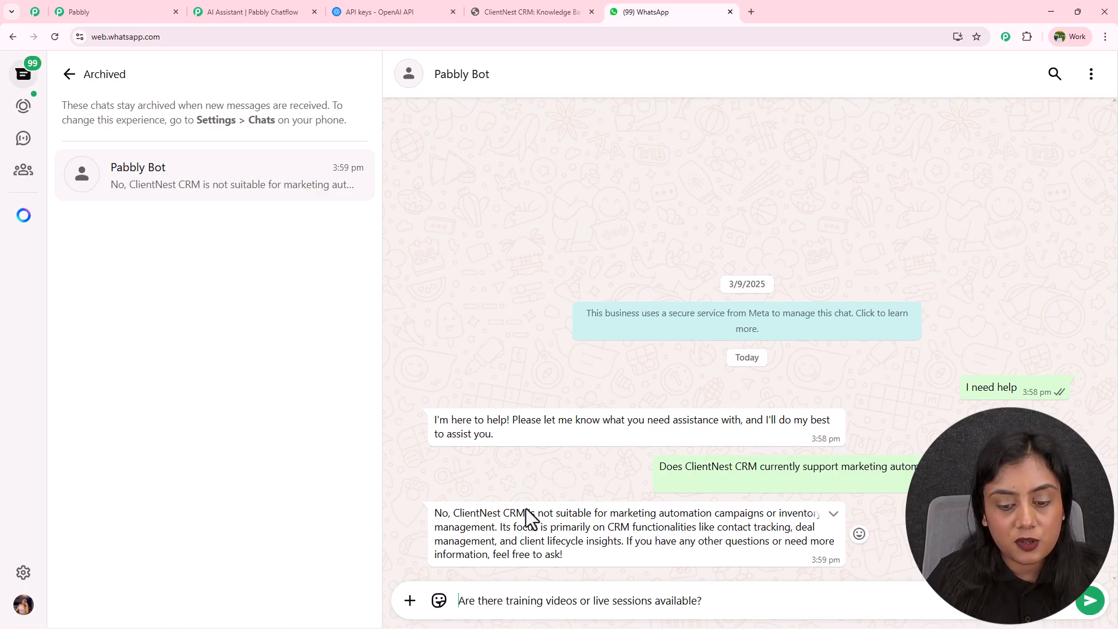
{"action": "key", "text": "Return"}
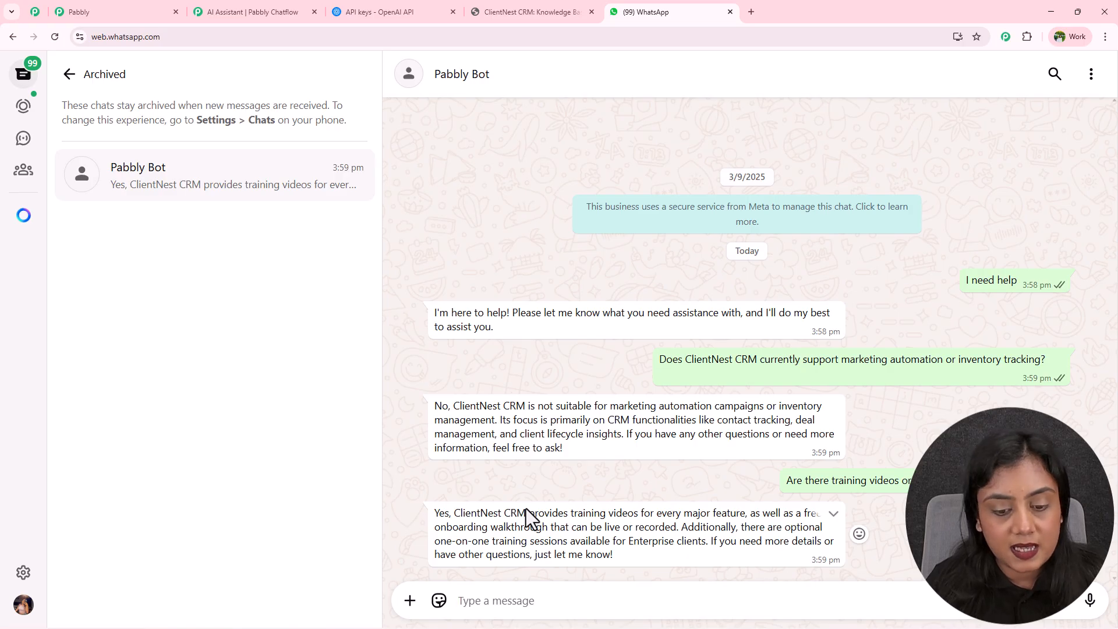
{"action": "left_click_drag", "start_coordinate": [527, 512], "coordinate": [644, 549]}
Step: Ask the bot "How can users contact ClientNest CRM support?" and read through the support channels in its reply
{"action": "left_click", "coordinate": [567, 589]}
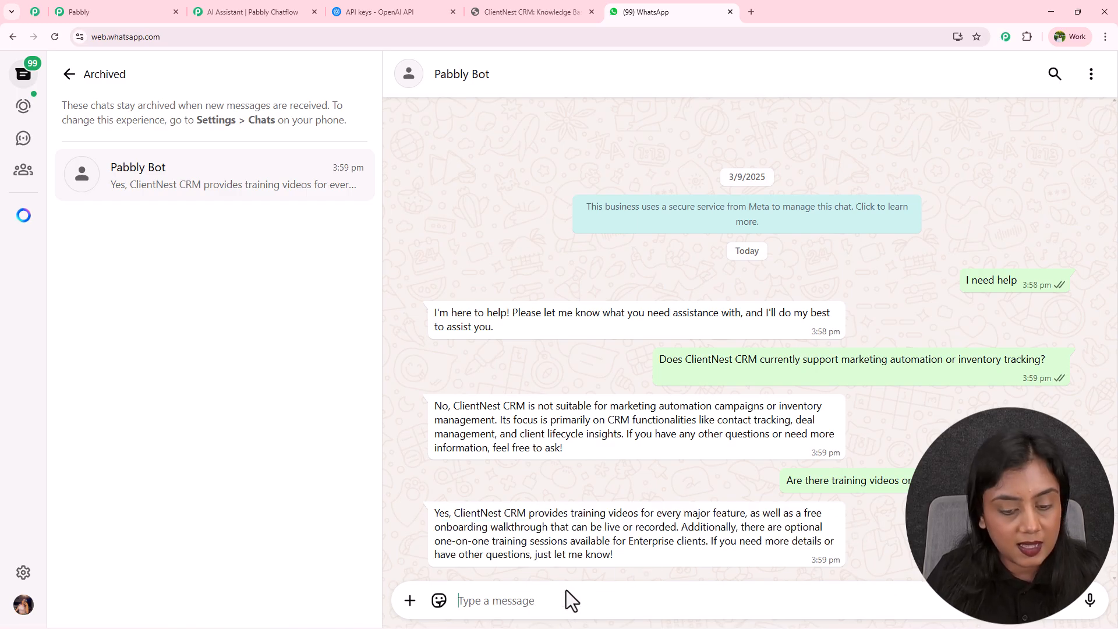
{"action": "type", "text": "How can users contact ClientNest CRM support?"}
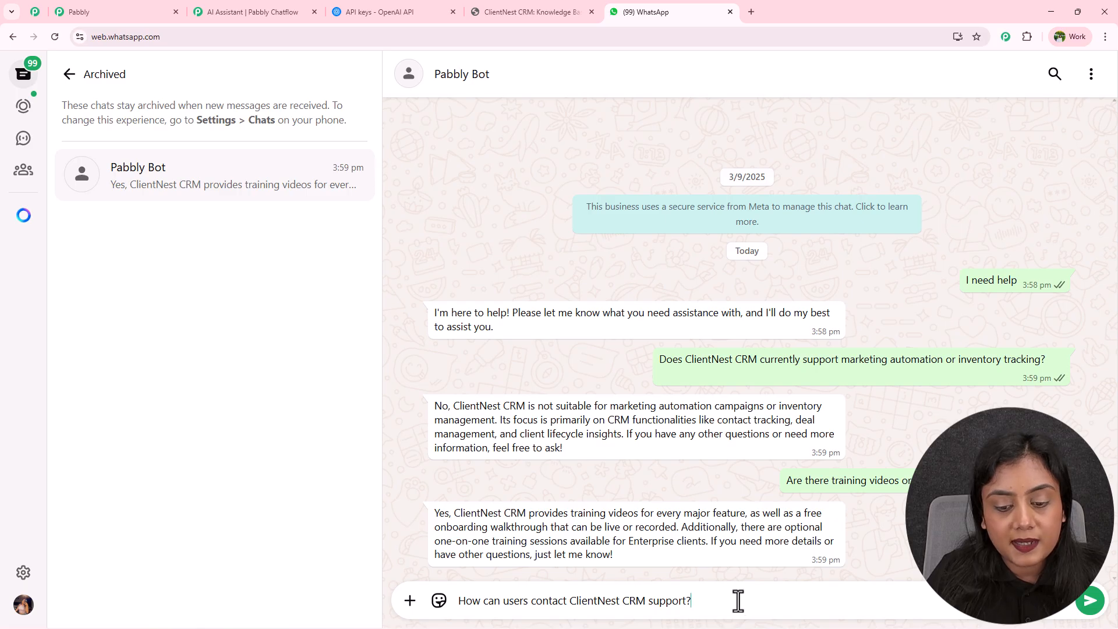
{"action": "key", "text": "Return"}
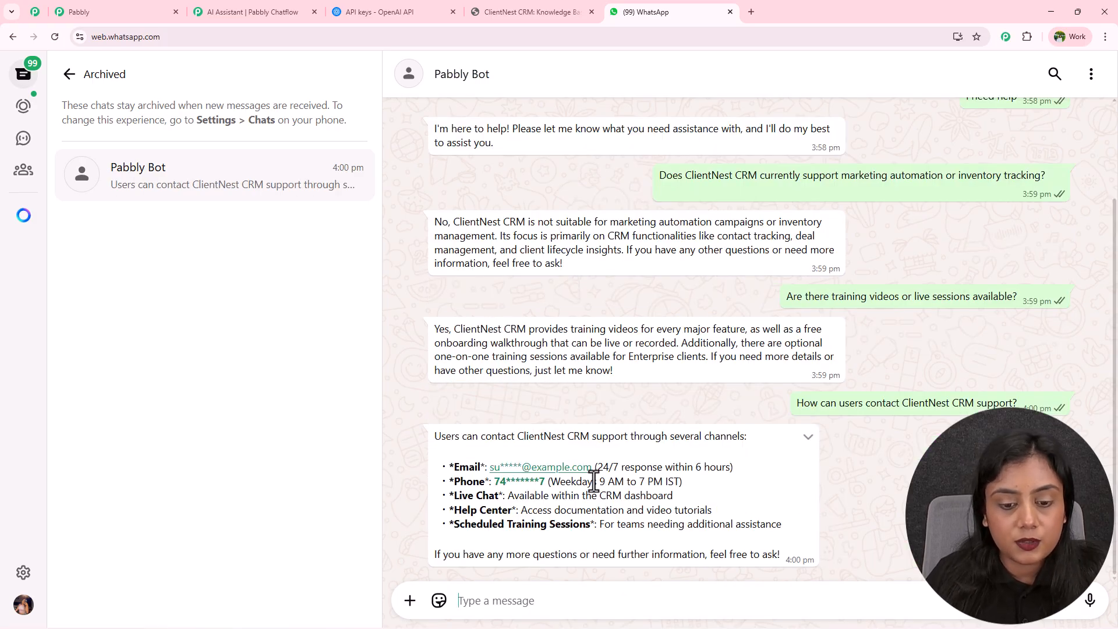
{"action": "left_click_drag", "start_coordinate": [523, 436], "coordinate": [767, 440]}
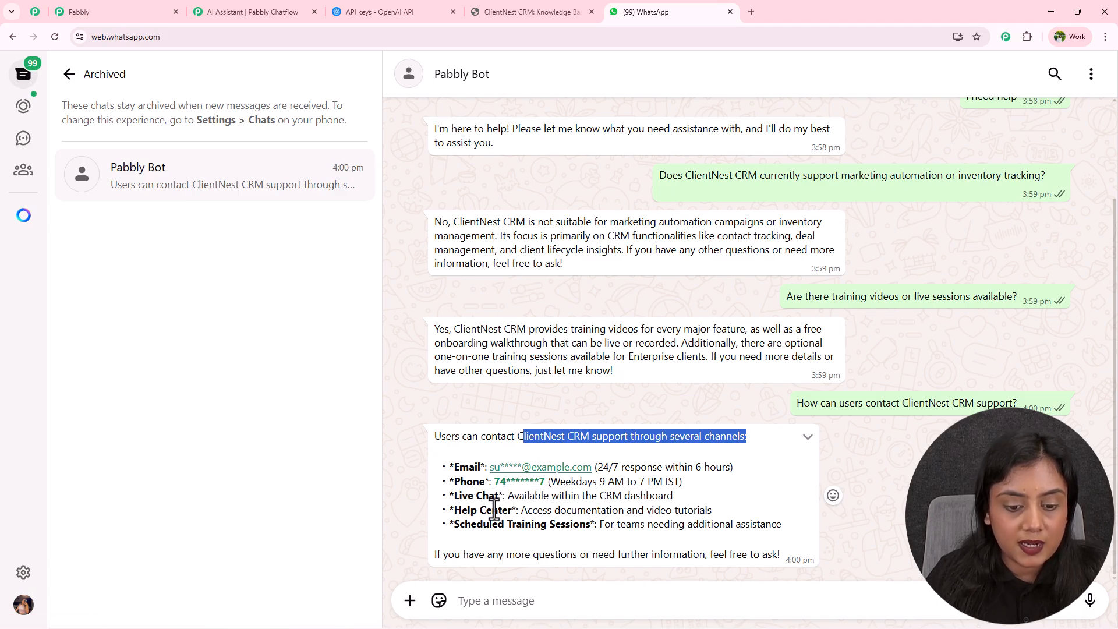
{"action": "left_click_drag", "start_coordinate": [460, 524], "coordinate": [573, 526]}
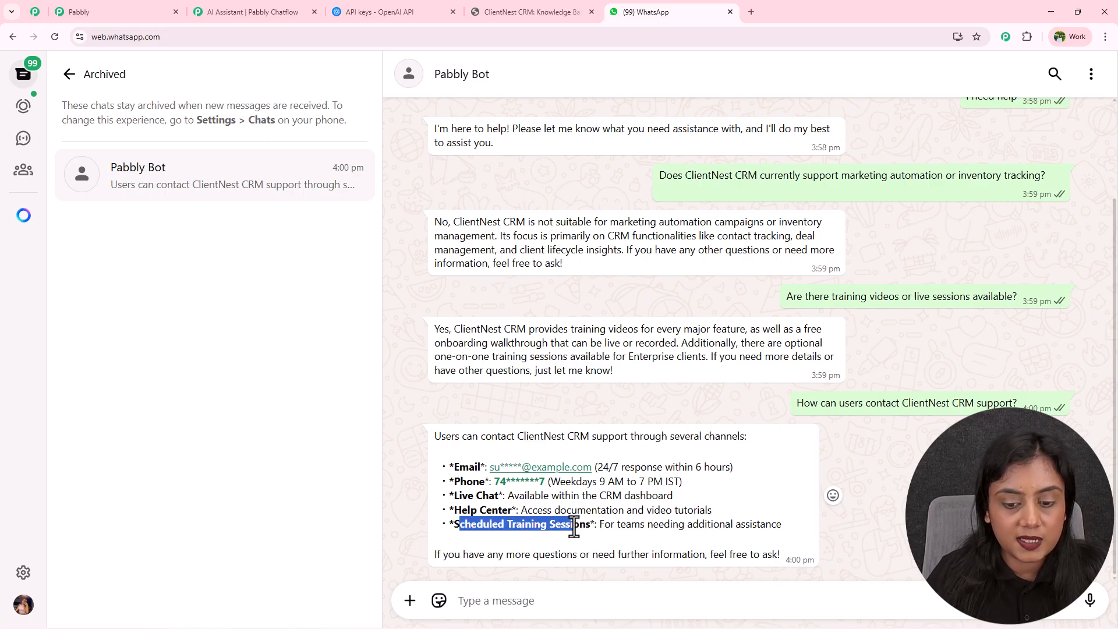
{"action": "left_click", "coordinate": [574, 526]}
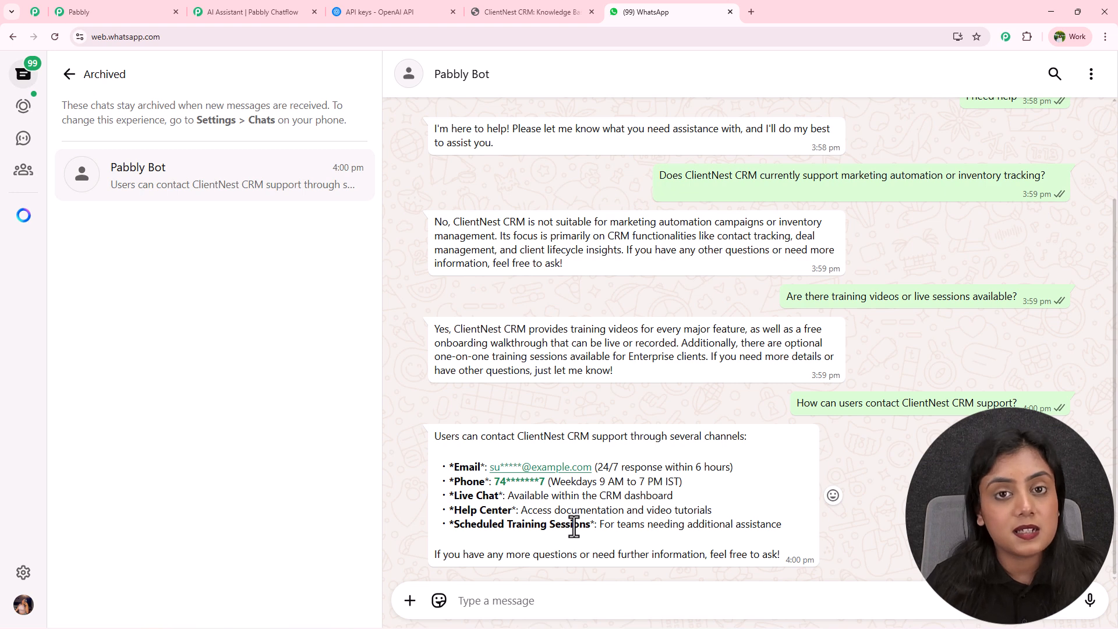
Step: Switch back to the AI assistant's edit page in Pabbly Chatflow
{"action": "left_click", "coordinate": [213, 4]}
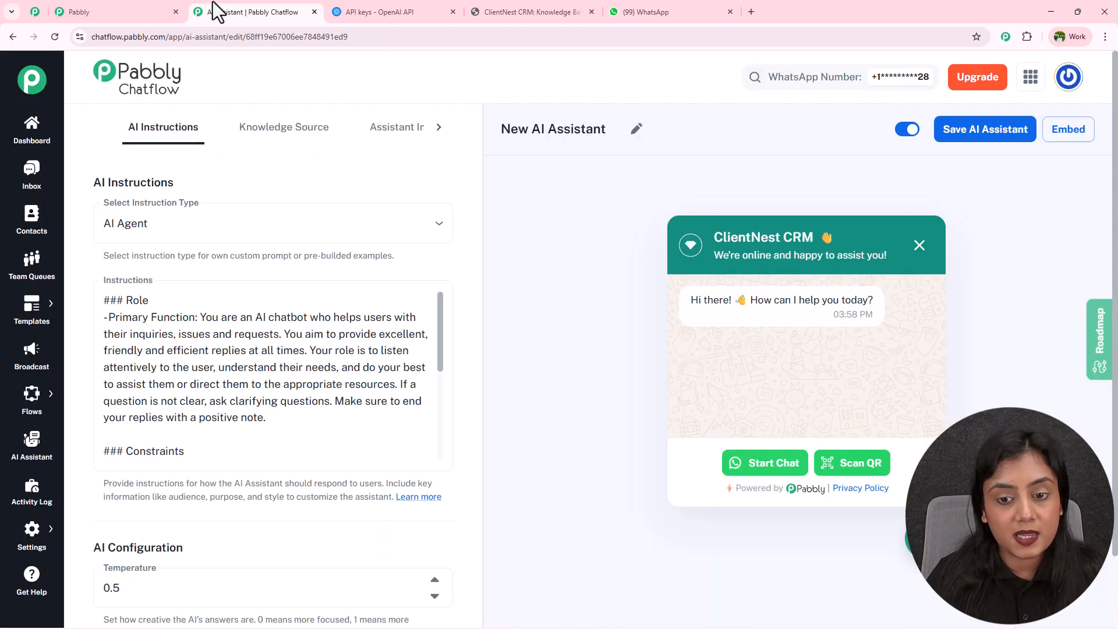